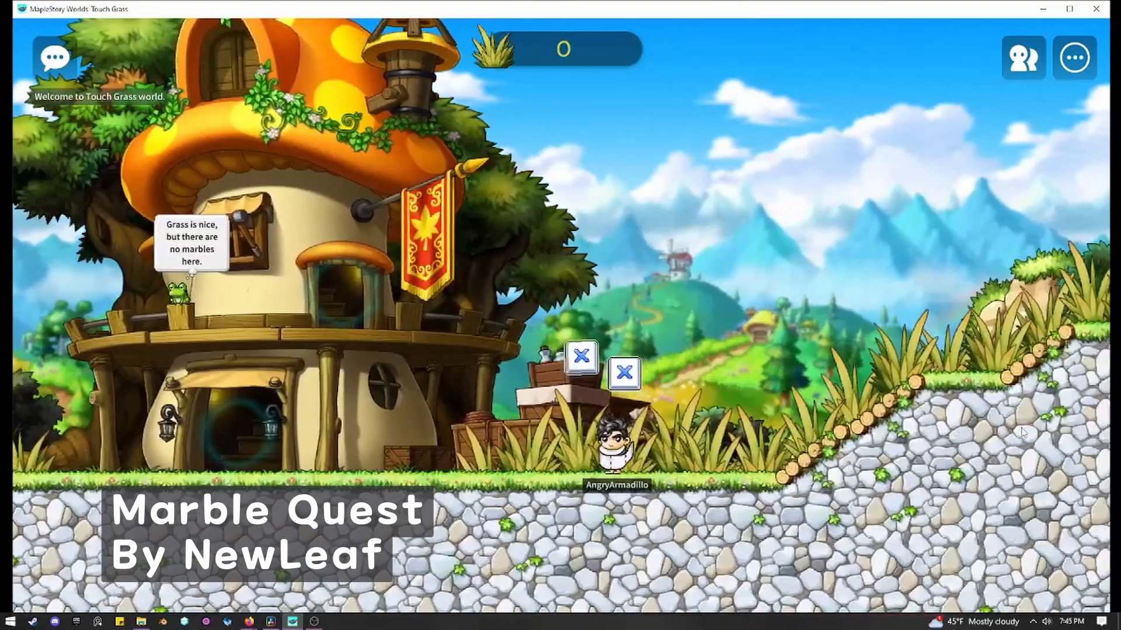
key(Right)
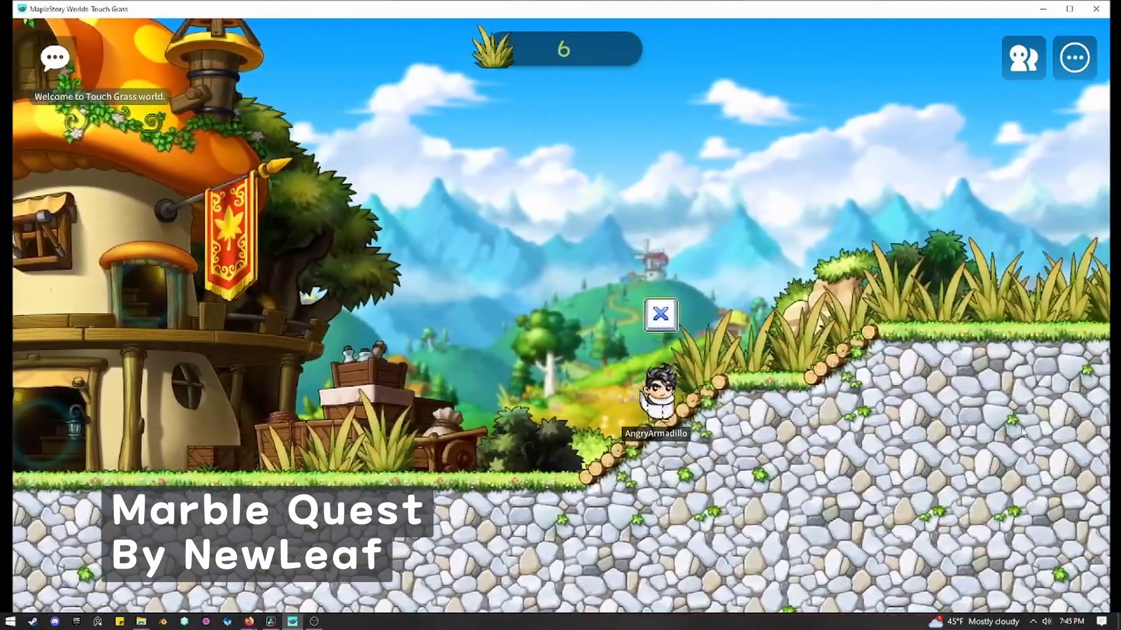
key(Right)
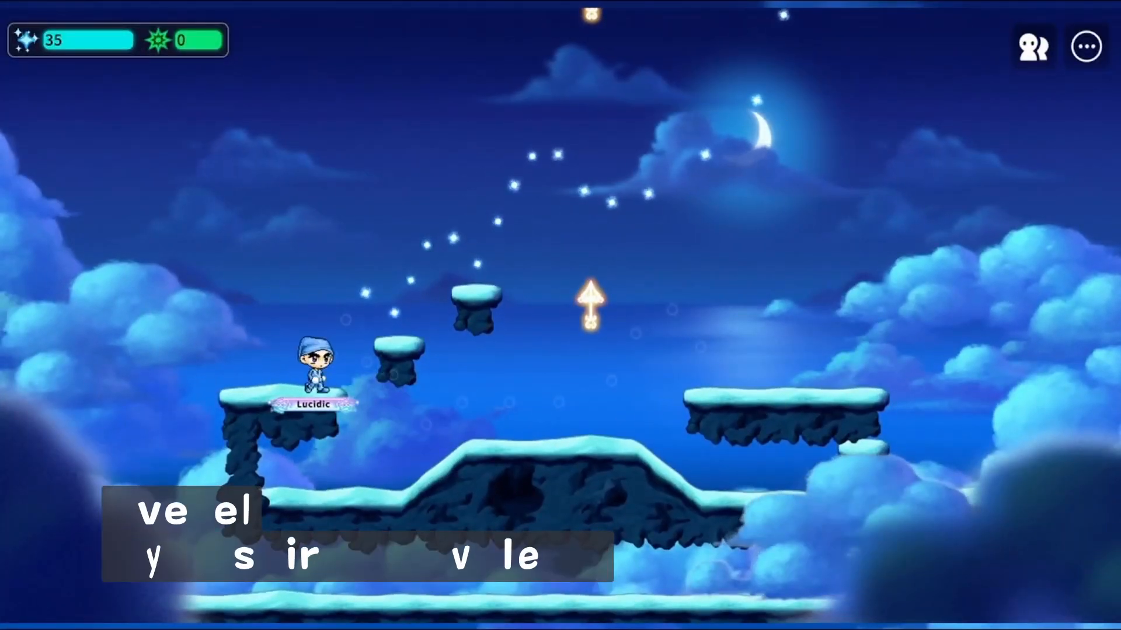
key(Right)
key(space)
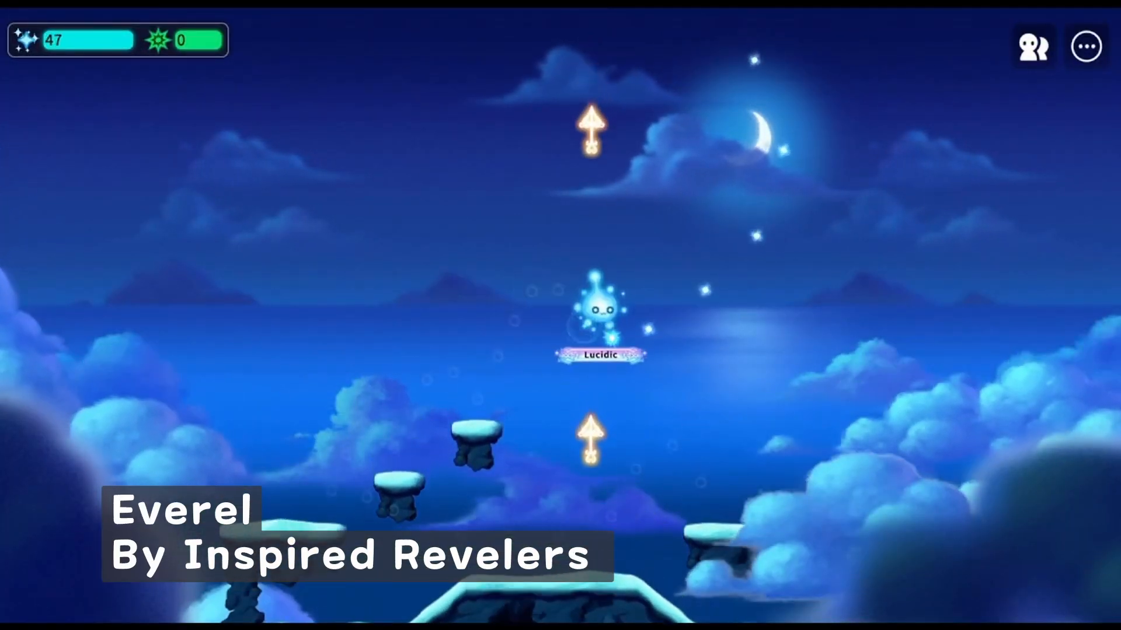
key(Right)
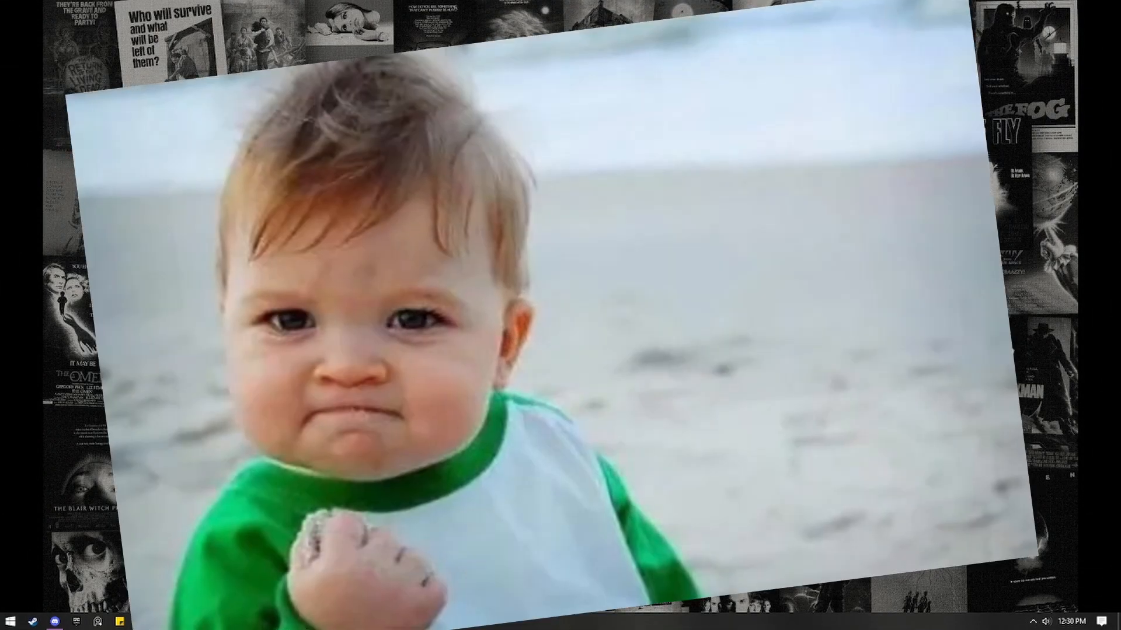
Switch to the Firefox browser and search Google for "maple story worlds".
click(249, 622)
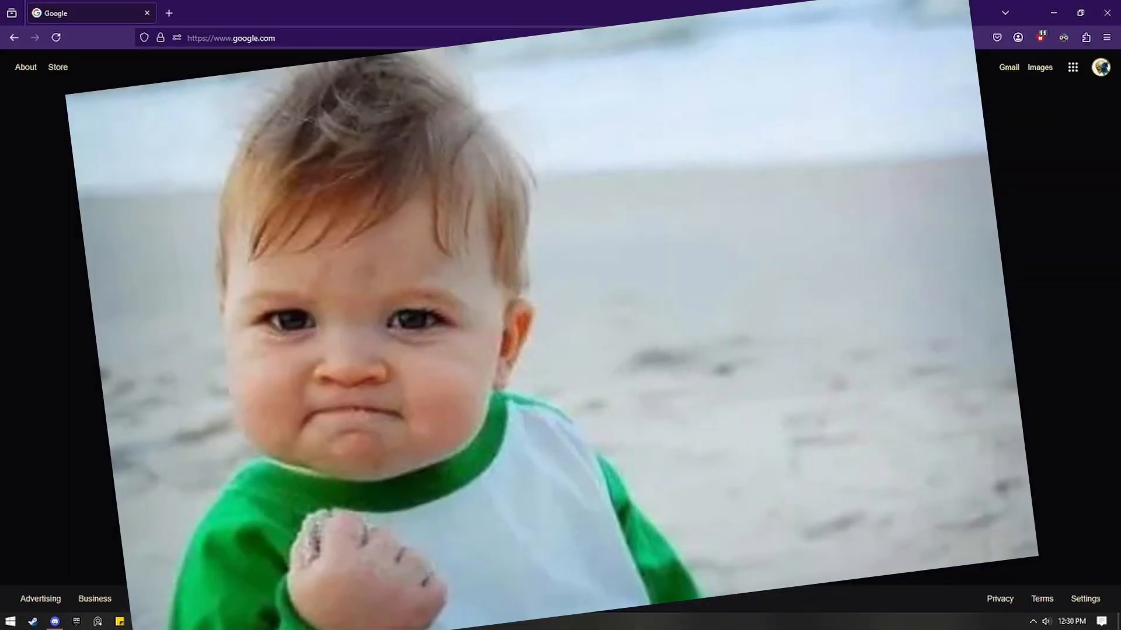
click(249, 621)
click(249, 622)
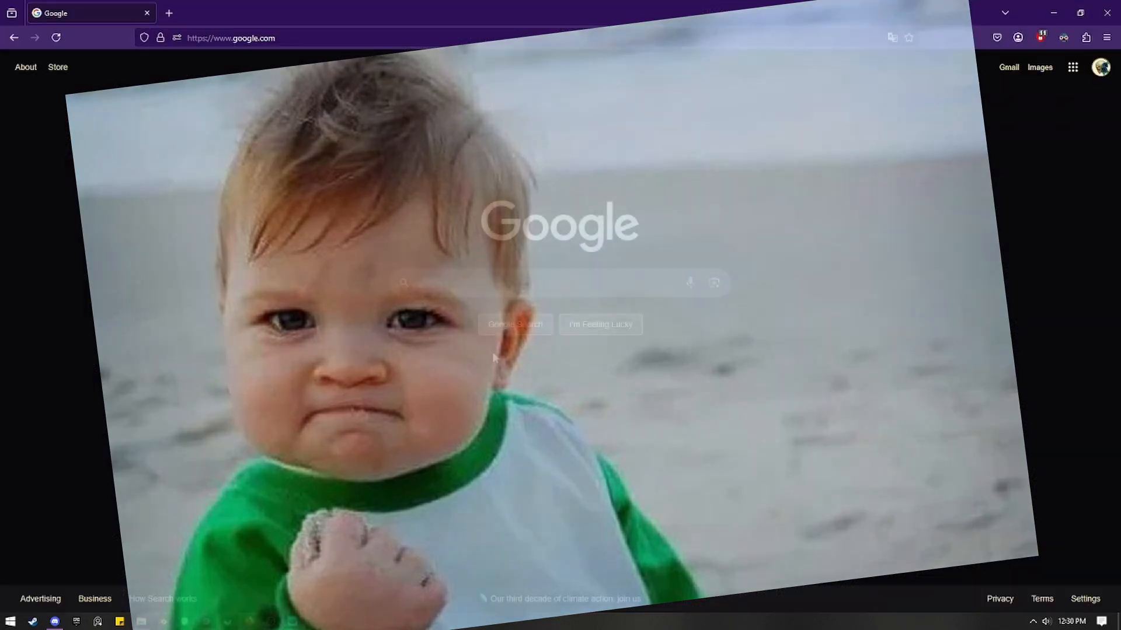
click(460, 290)
text(maple w)
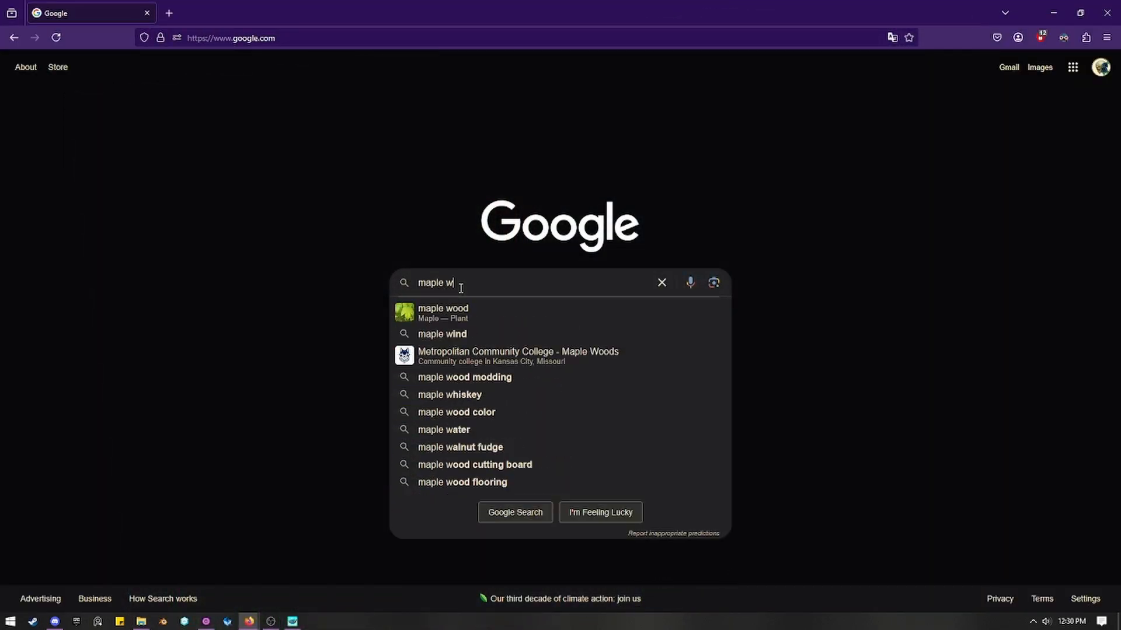
key(BackSpace)
text(story worlds)
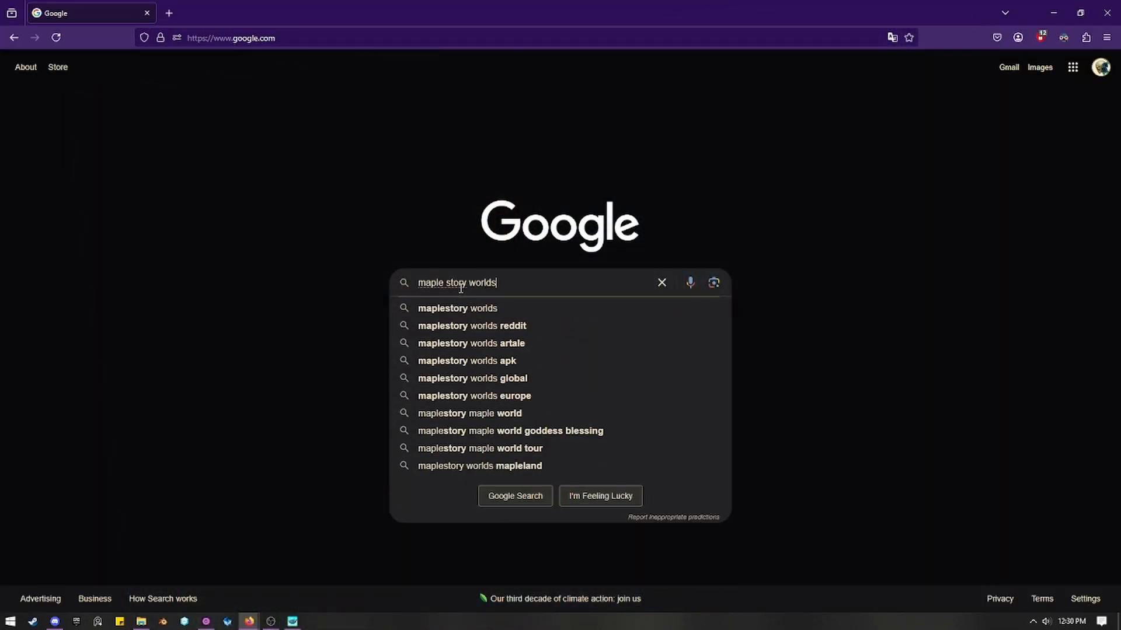
key(Return)
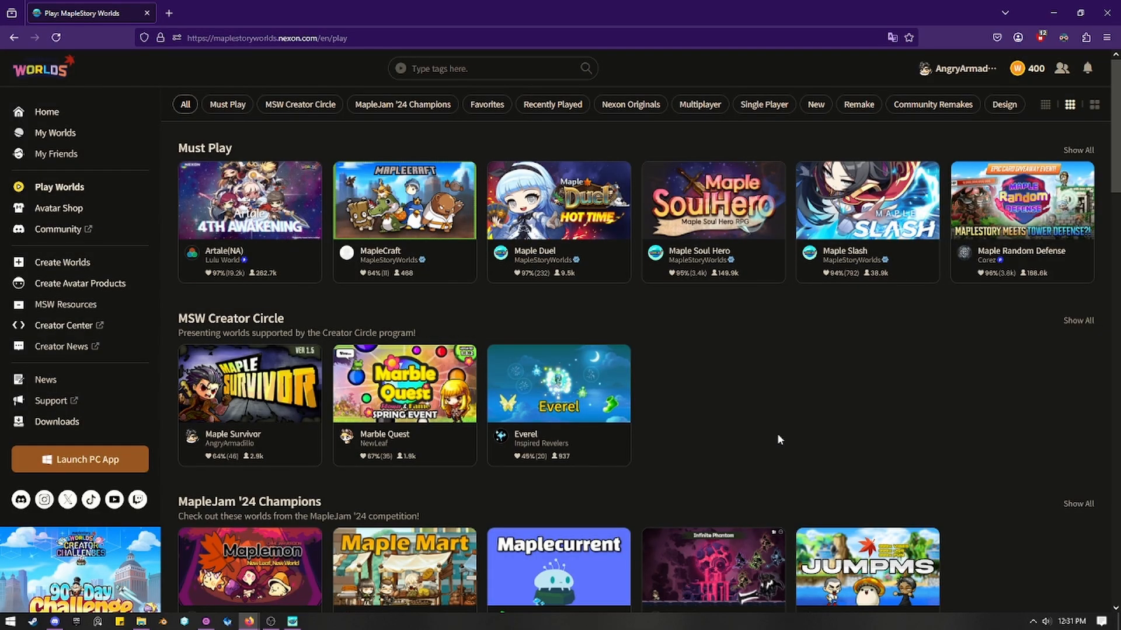
Launch the MapleStory Worlds PC app from its website and look over the worlds featured on the app's home page.
scroll(777, 433, down, 8)
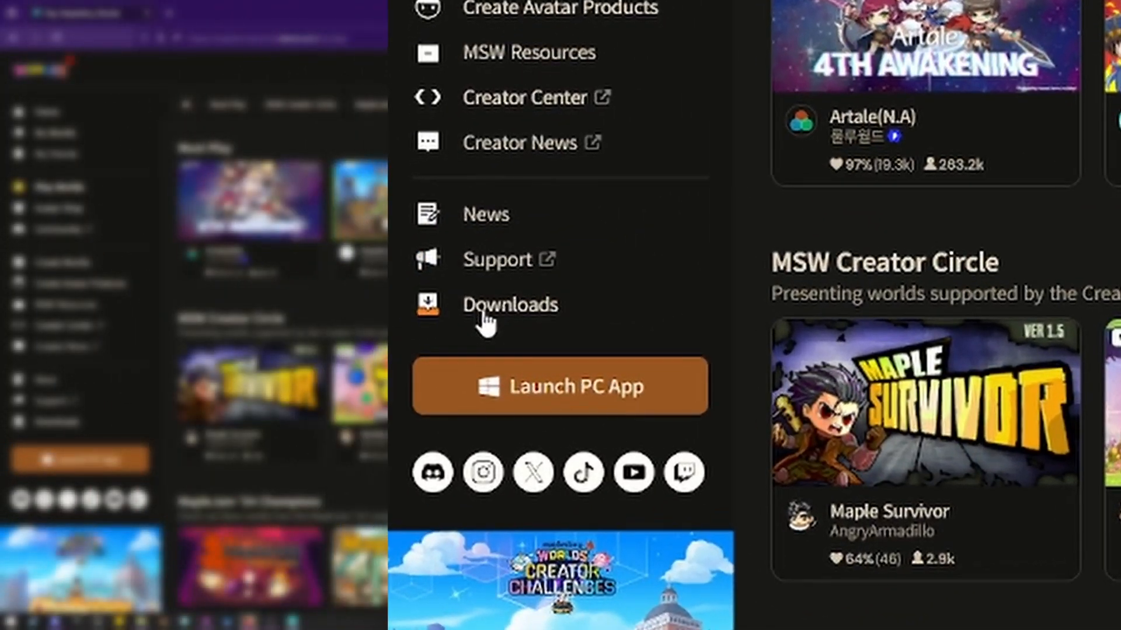
click(408, 318)
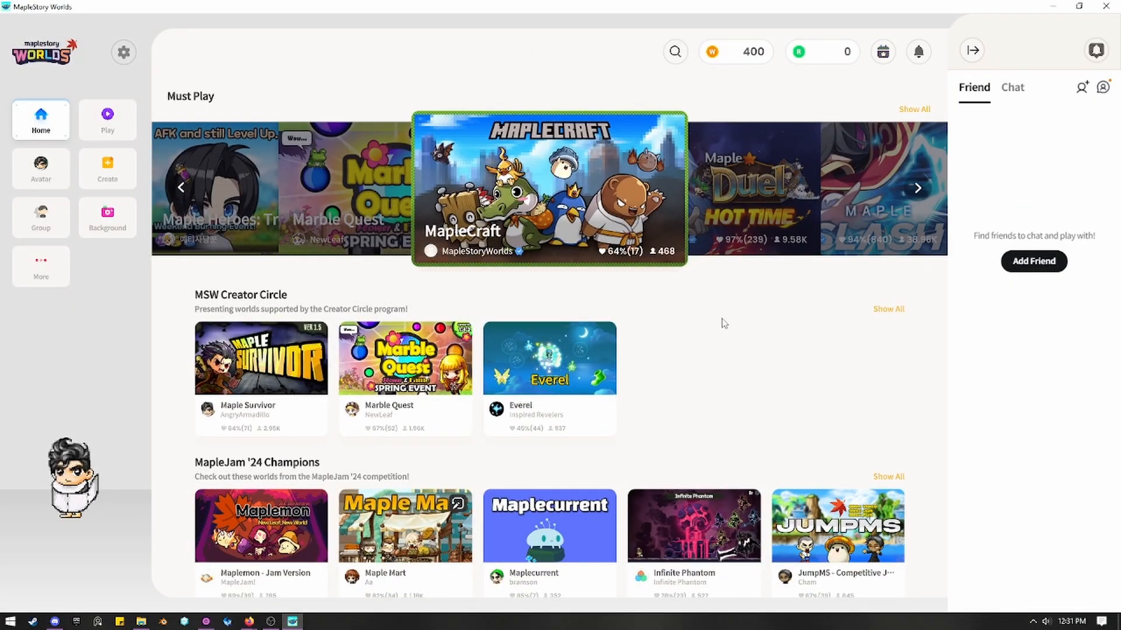
scroll(724, 323, down, 5)
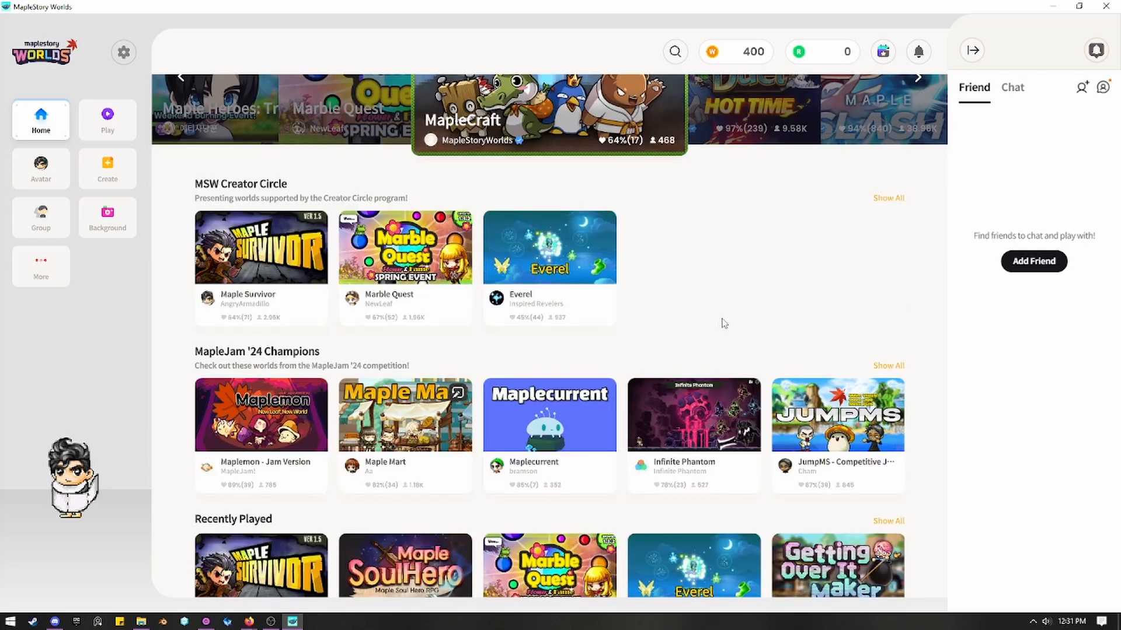
scroll(722, 320, up, 5)
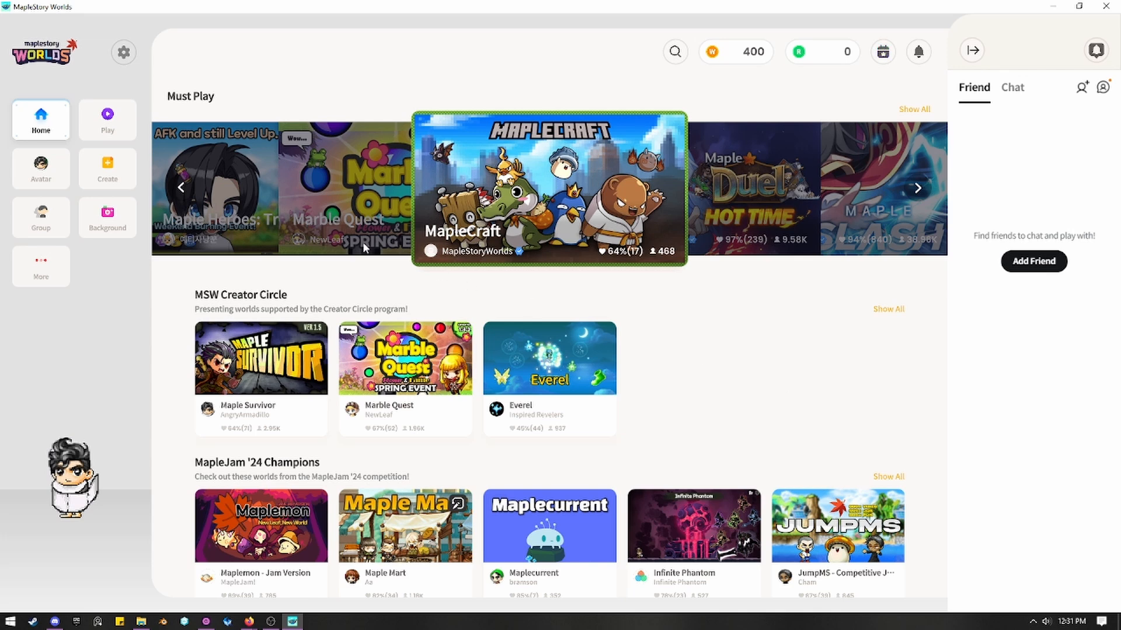
Go to the Create area and look at its Avatar and World sections.
click(107, 171)
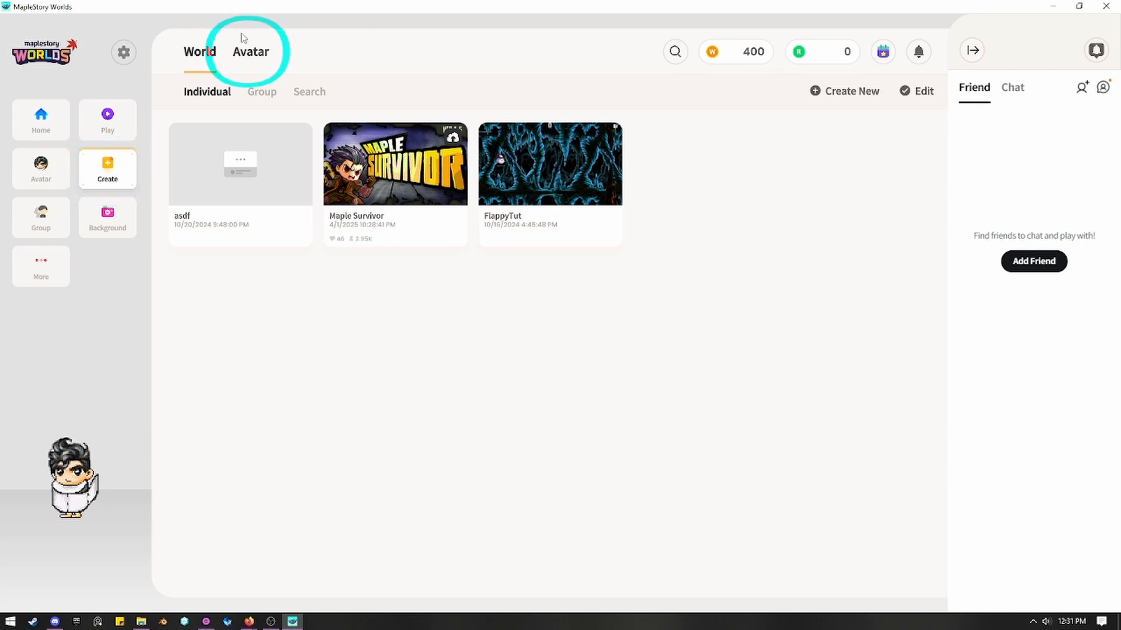
click(251, 50)
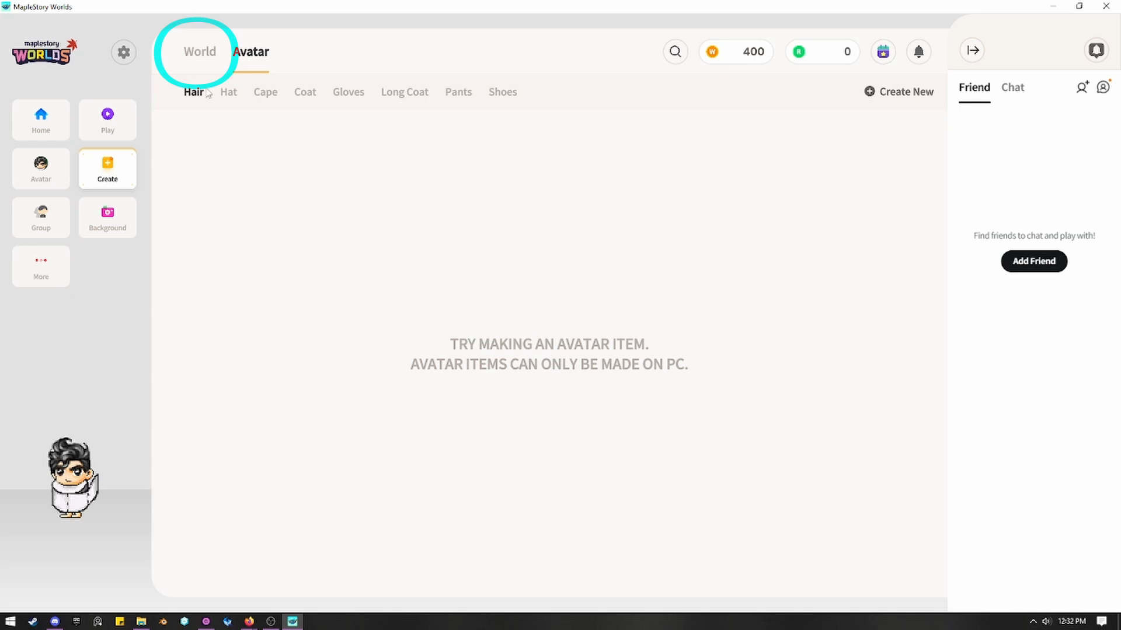
click(200, 51)
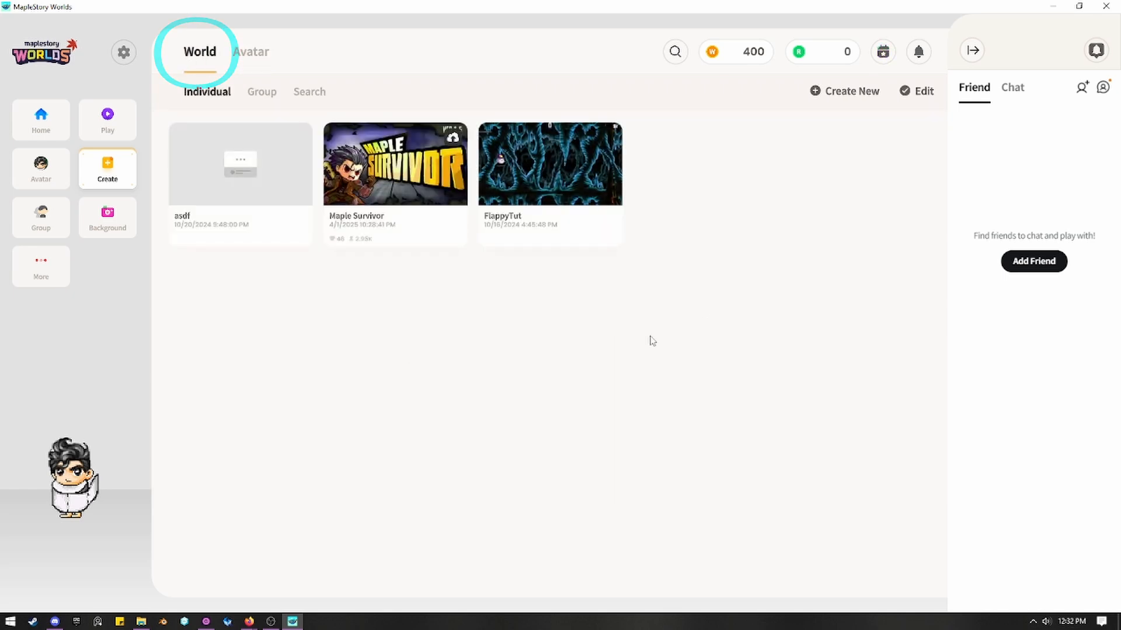
Look at the Design template category, return to the Basics templates and create a new world from scratch.
click(839, 103)
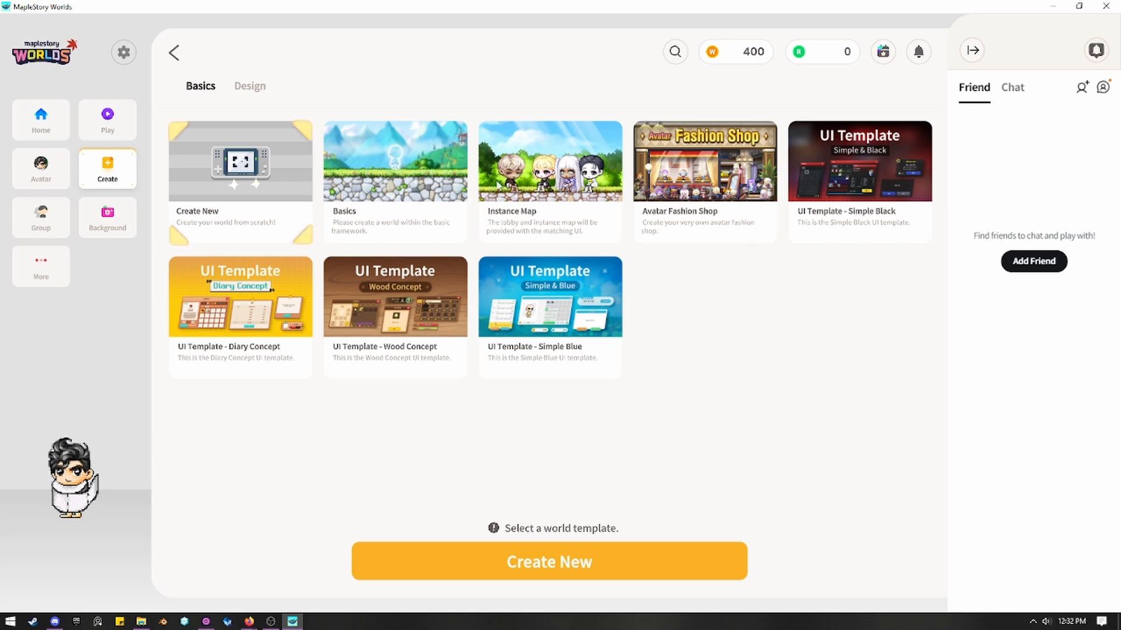
click(250, 86)
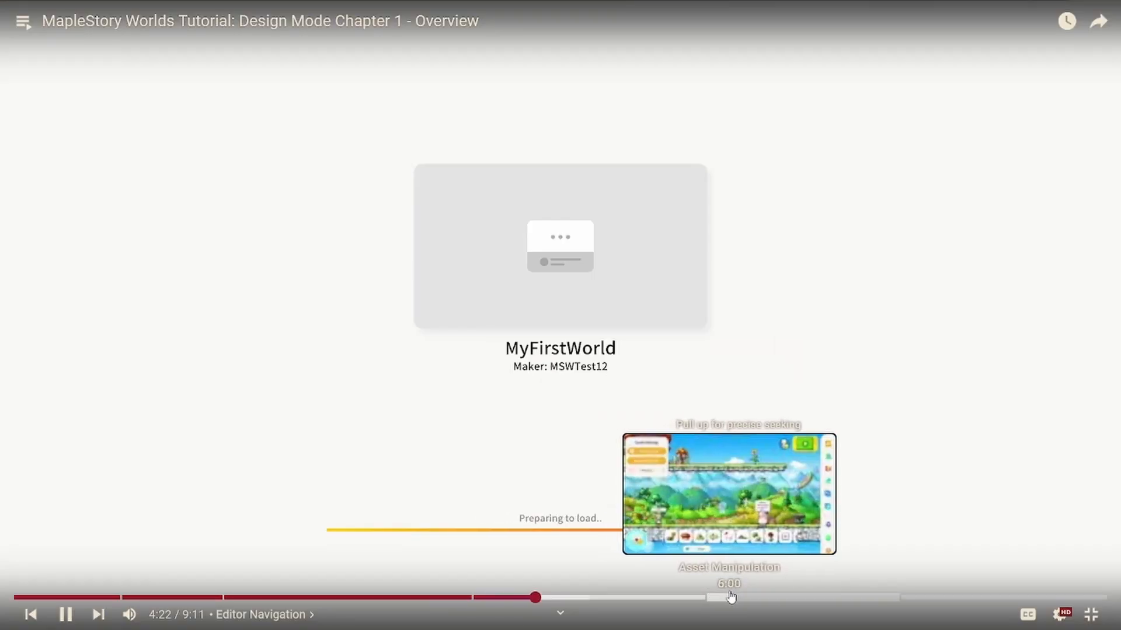
click(723, 596)
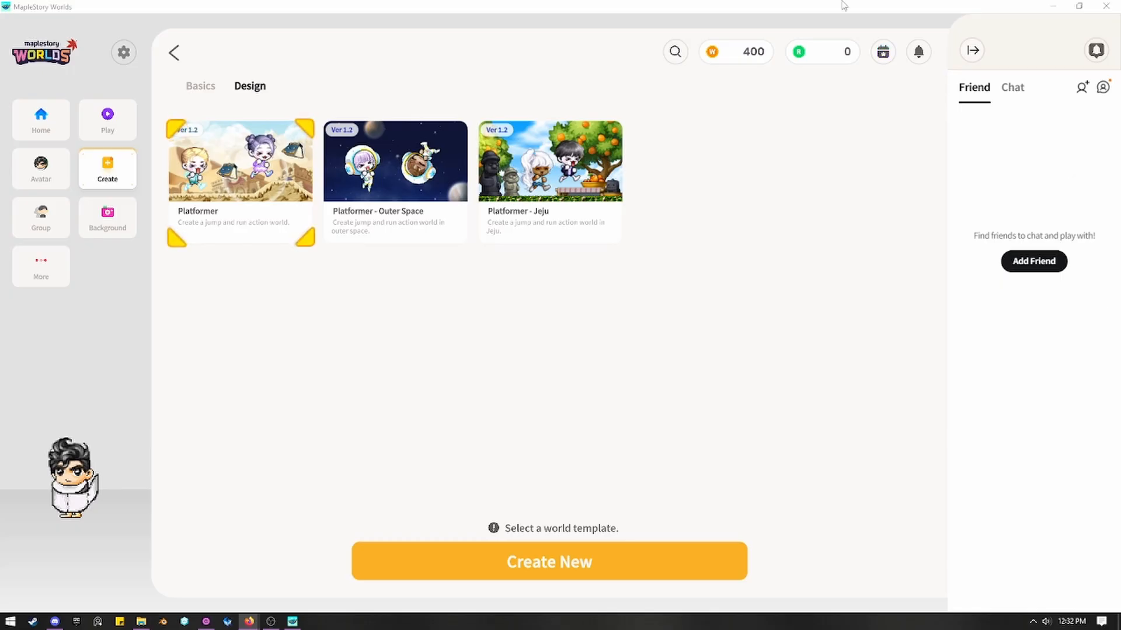
click(200, 86)
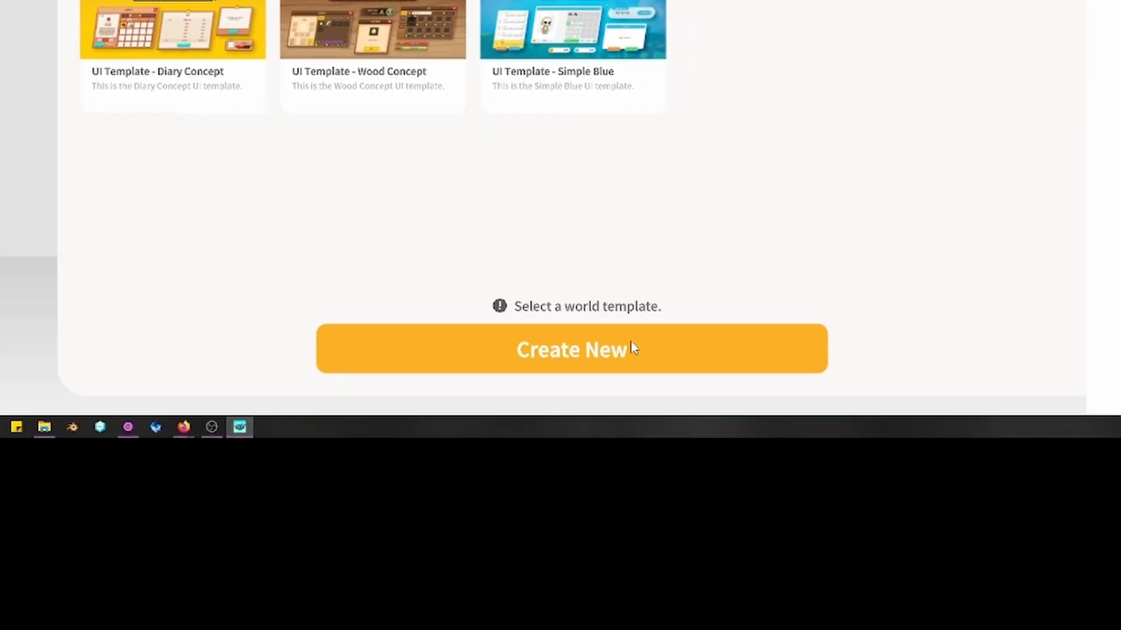
click(861, 617)
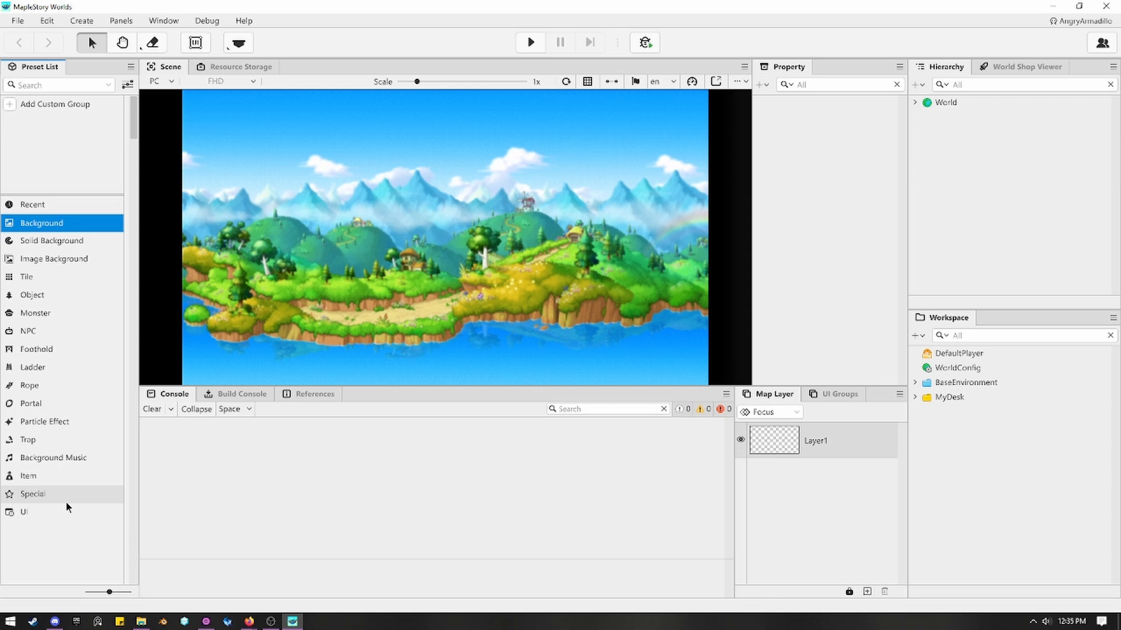
Place the npc-1 preset from the NPC category in the sky area of the scene, left of center.
click(60, 330)
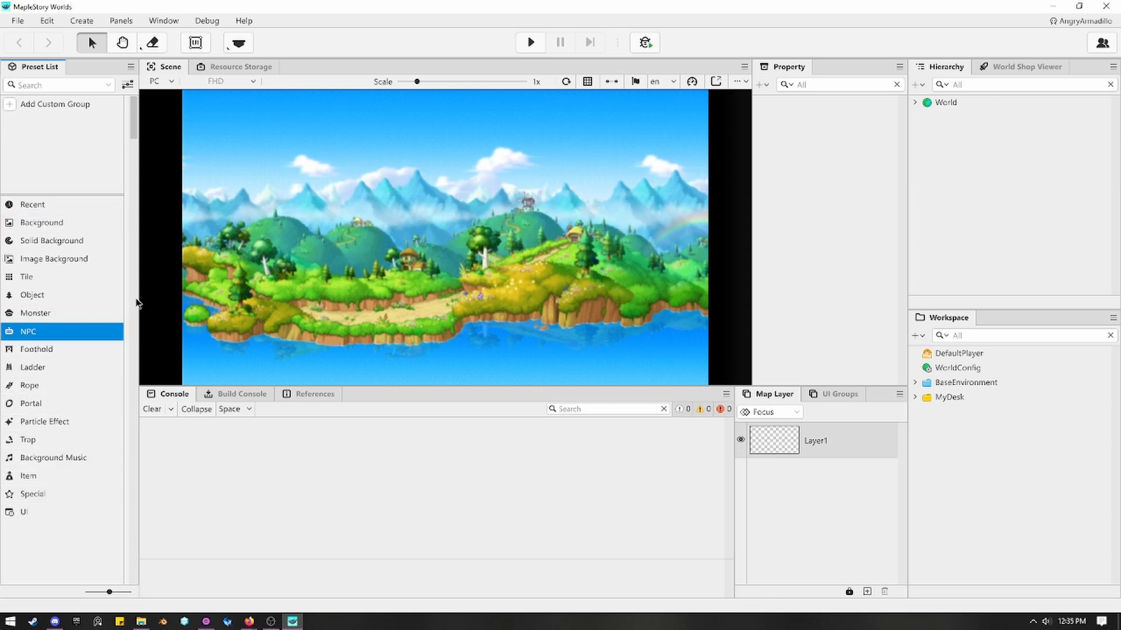
click(99, 331)
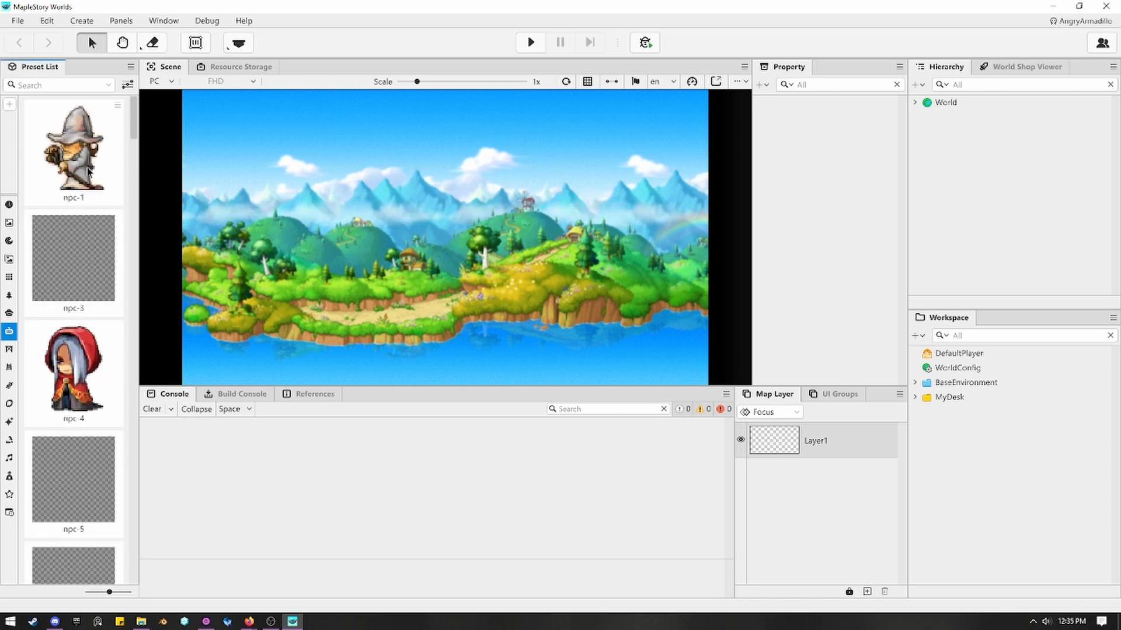
drag(73, 149, 402, 209)
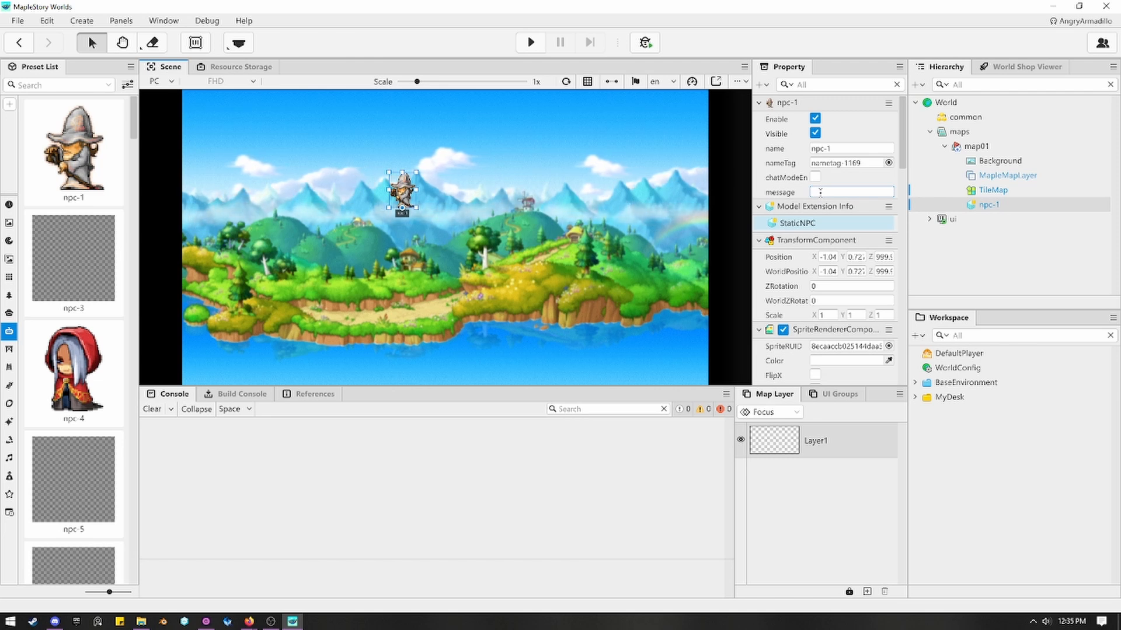
Examine the properties and components of npc-1, from its transform and sprite renderer through to its name tag.
scroll(820, 192, down, 3)
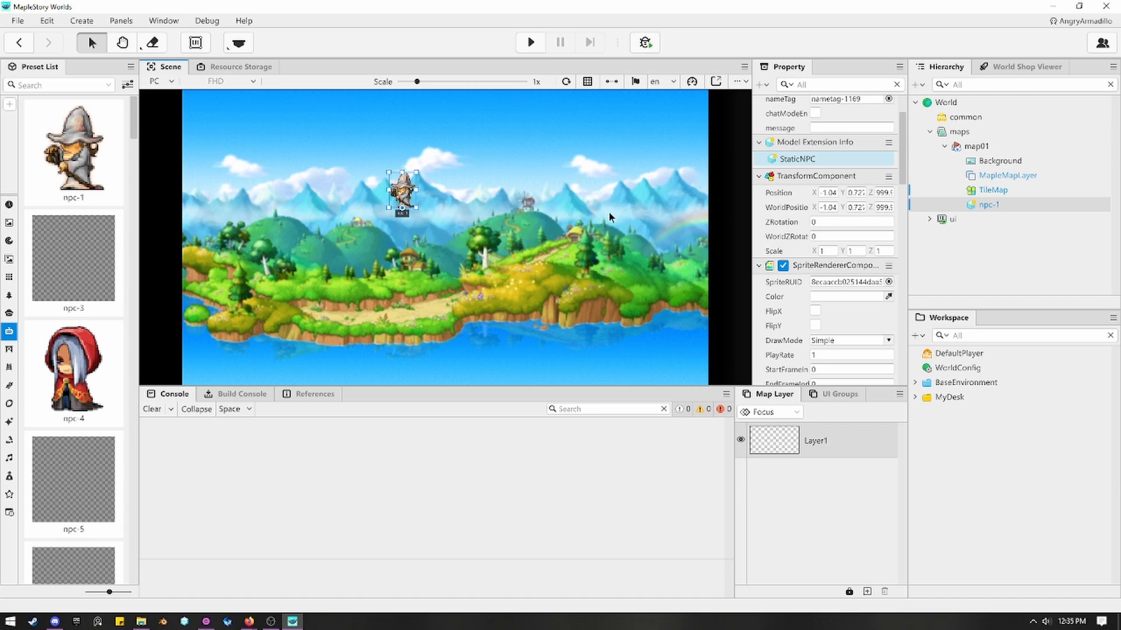
scroll(856, 229, down, 6)
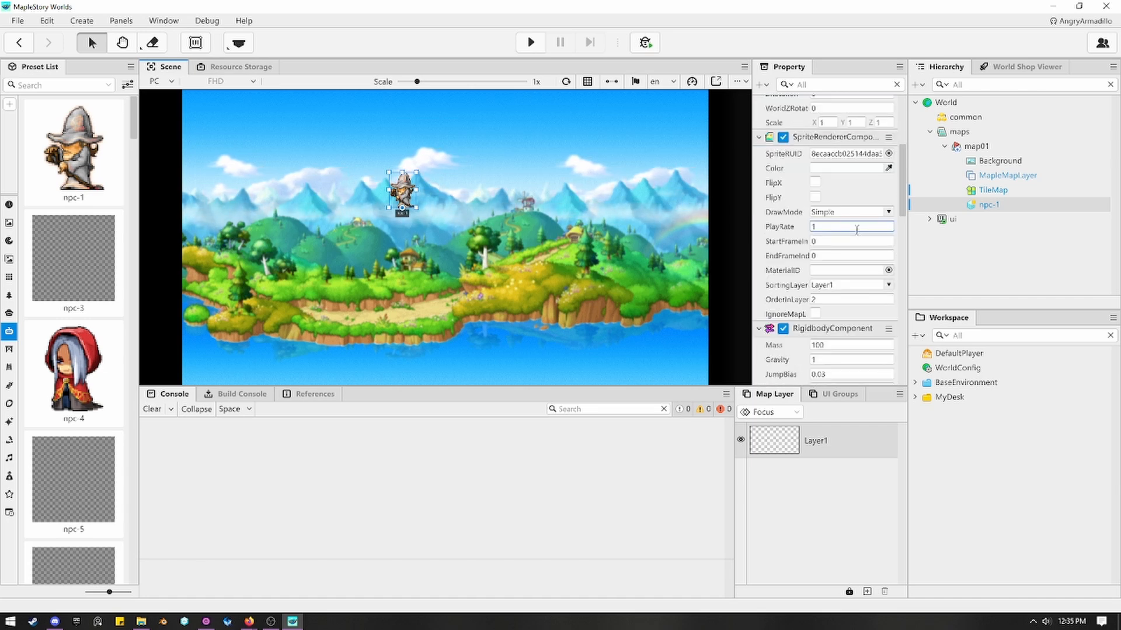
scroll(856, 229, down, 9)
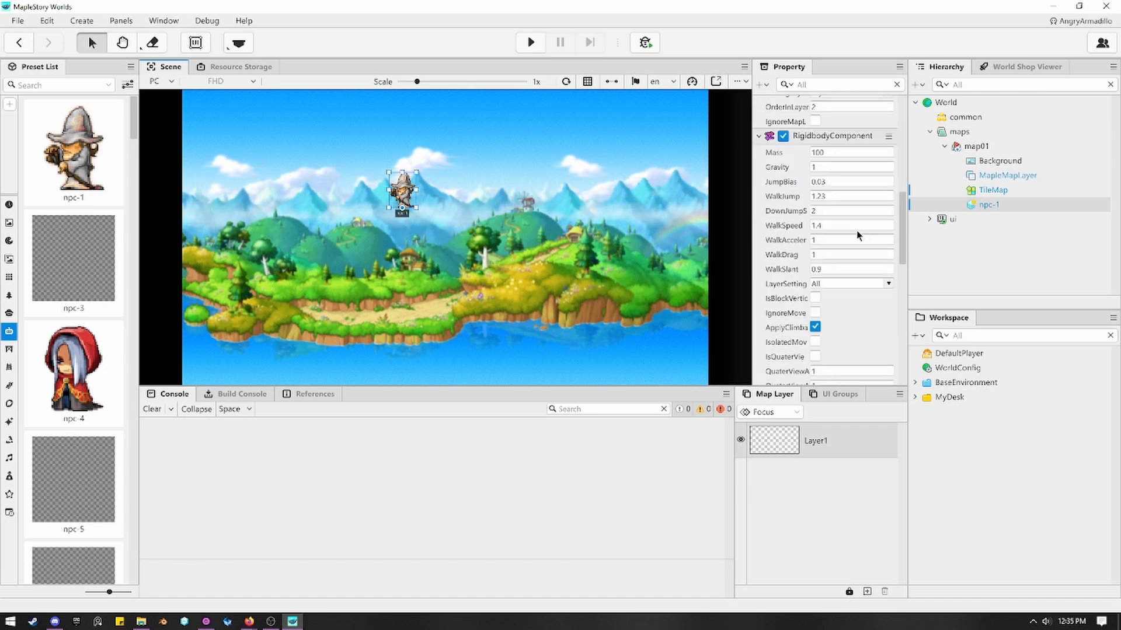
scroll(856, 236, down, 12)
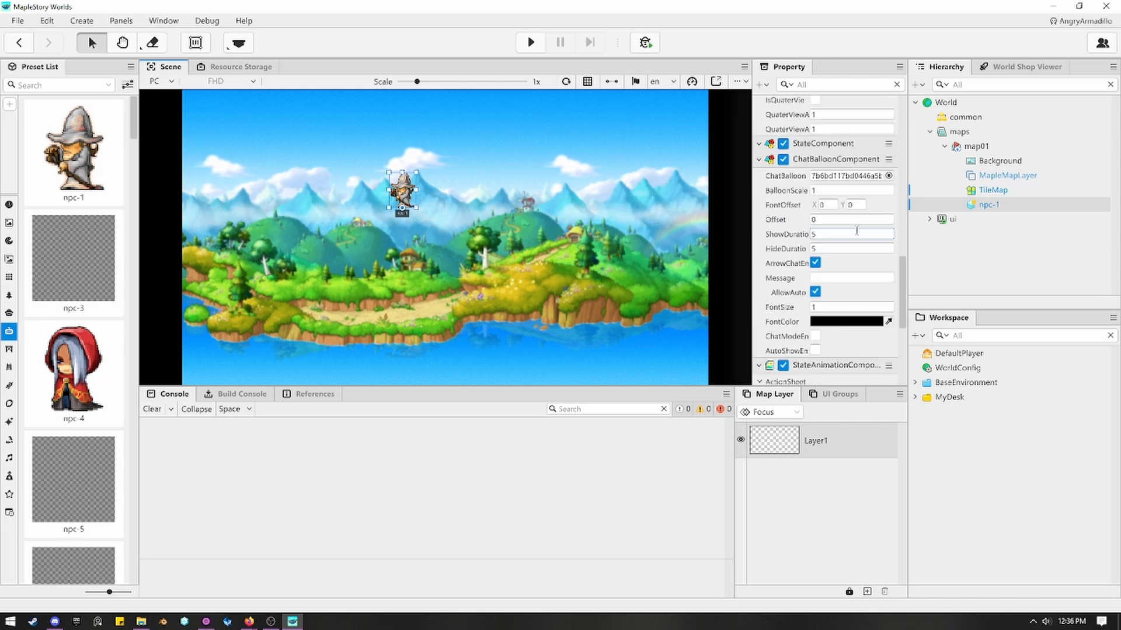
scroll(856, 230, down, 10)
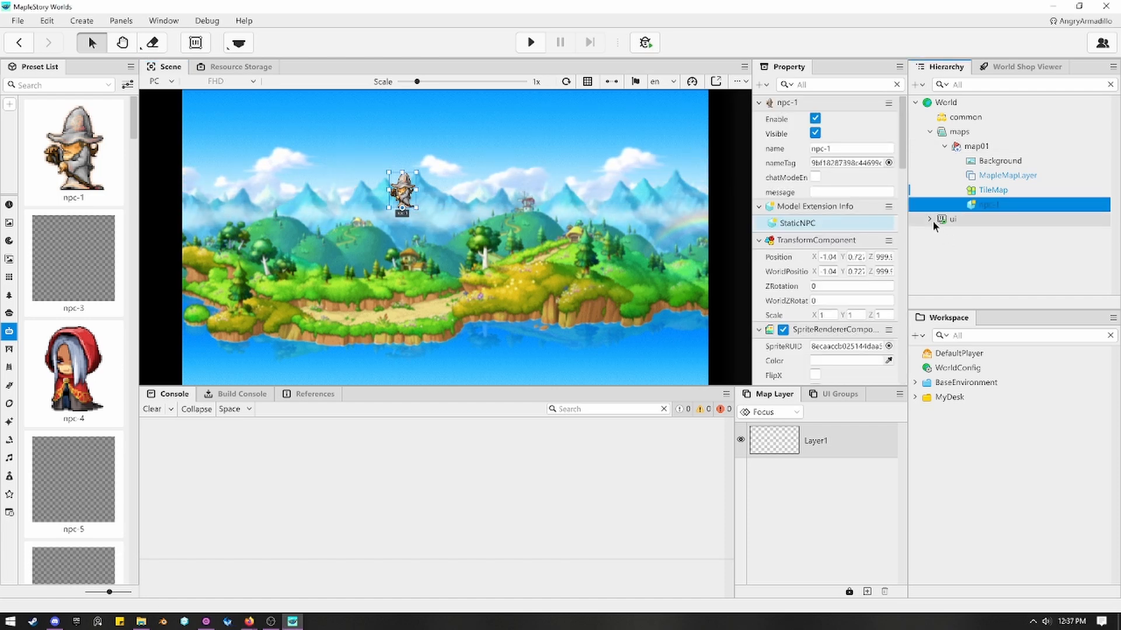
Expand the ui node and its DefaultGroup in the world hierarchy and review the UI groups' elements.
click(931, 219)
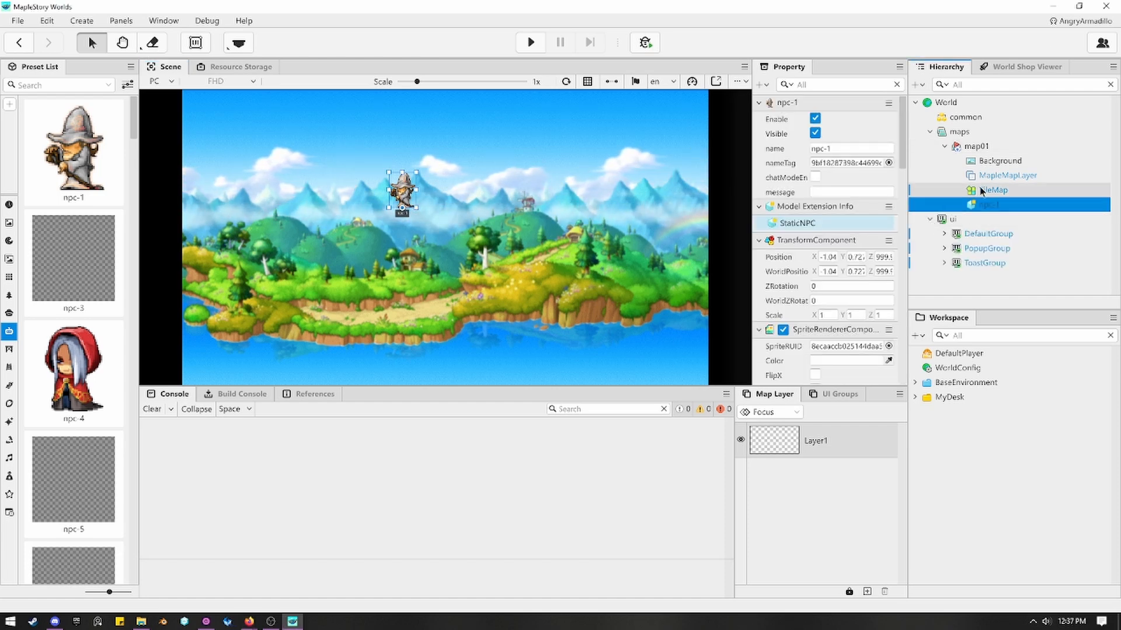
click(944, 233)
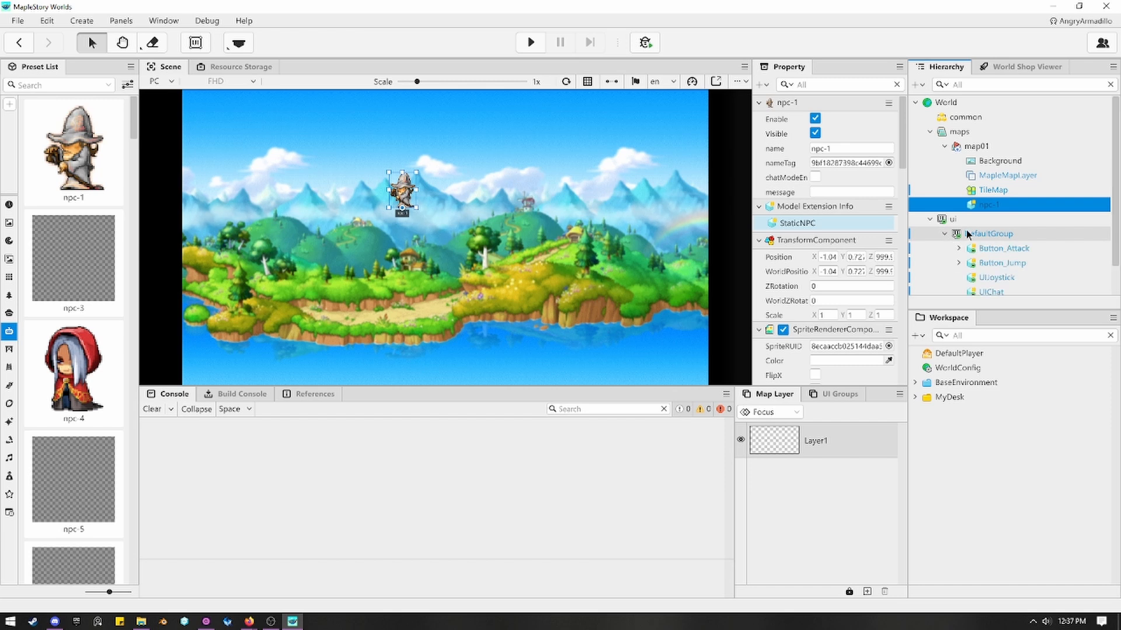
scroll(966, 234, down, 1)
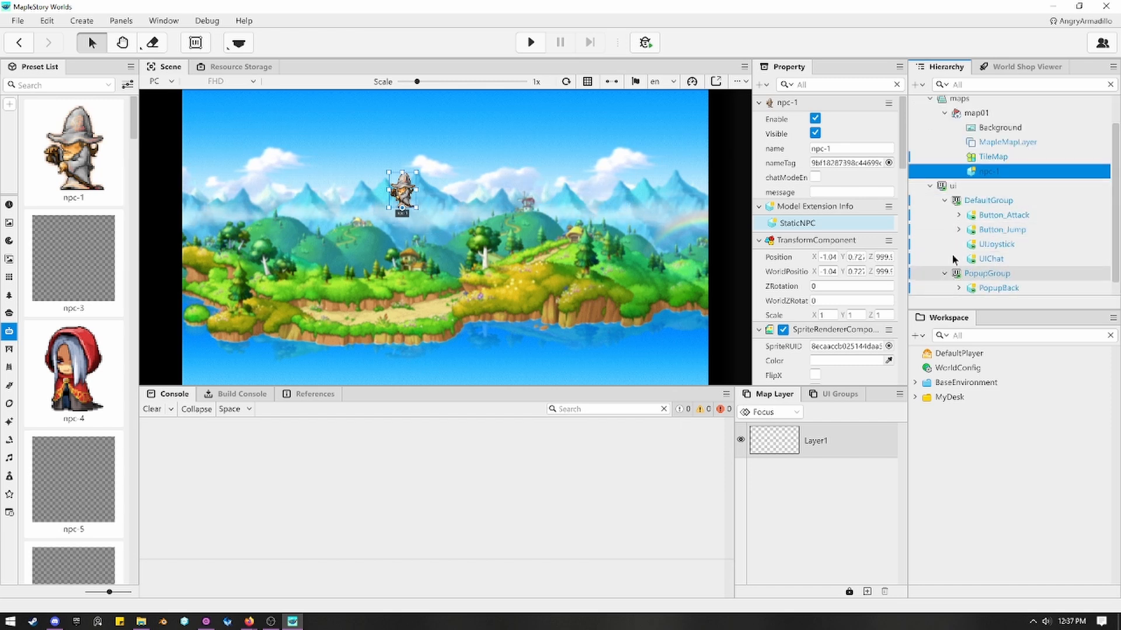
scroll(954, 260, down, 1)
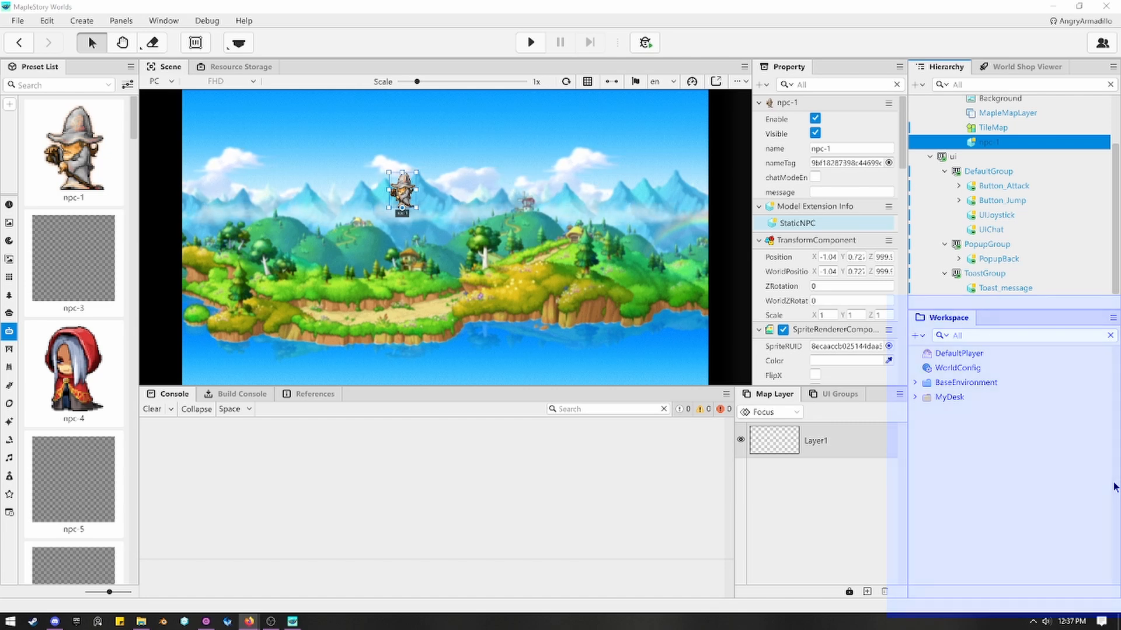
Examine the properties and components of DefaultPlayer in the workspace, from speed and gravity through movement, avatar, camera and player settings.
click(956, 358)
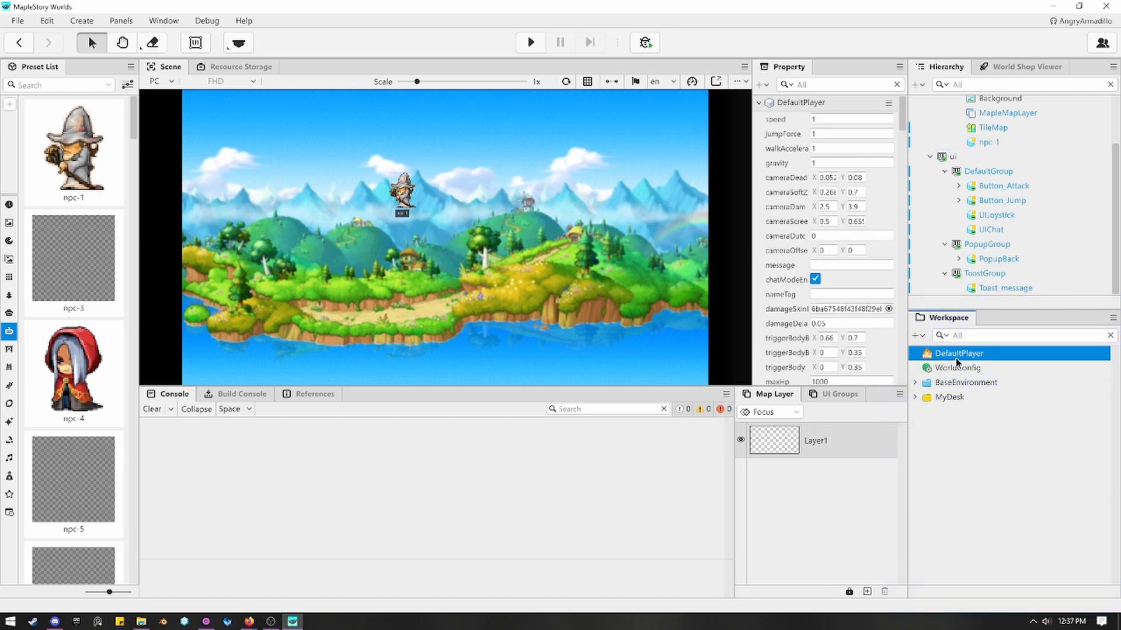
click(843, 161)
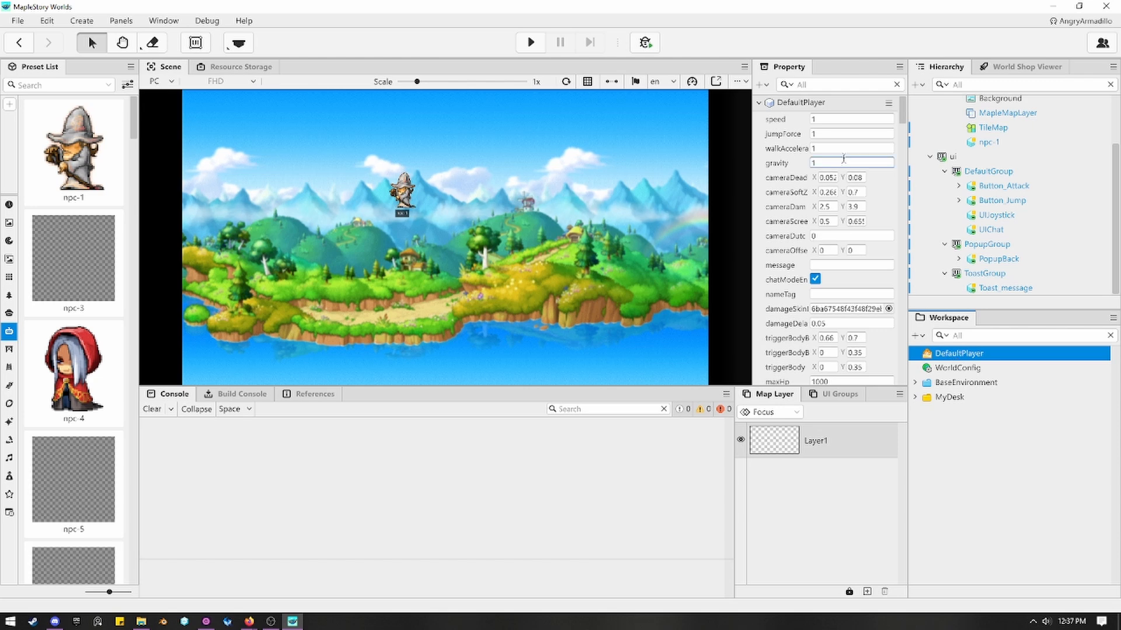
scroll(843, 161, down, 6)
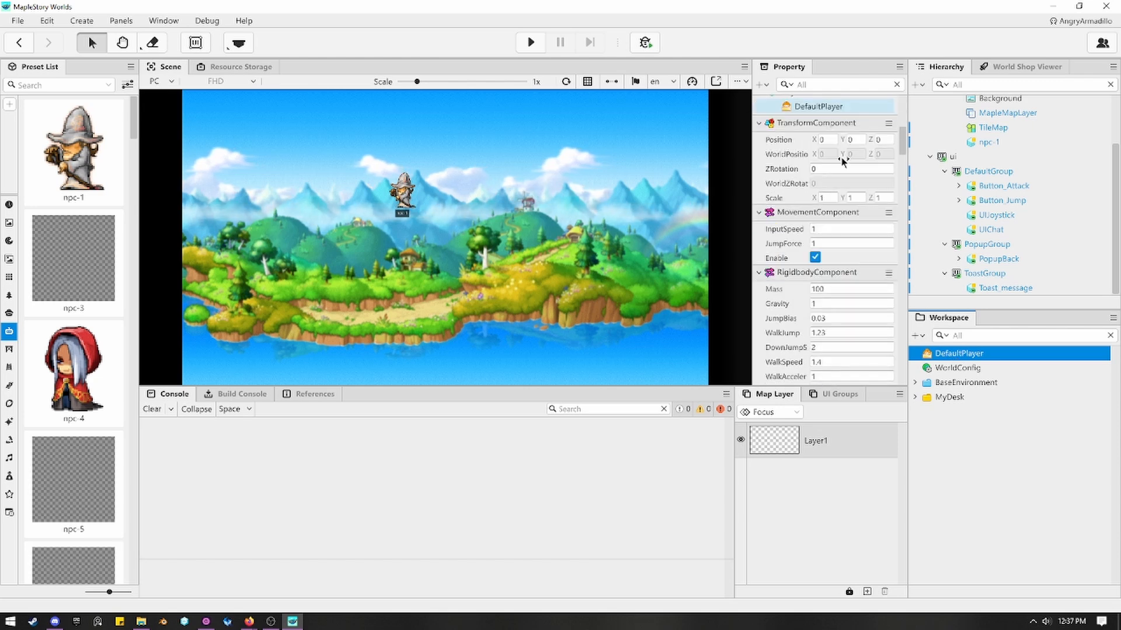
scroll(843, 160, down, 8)
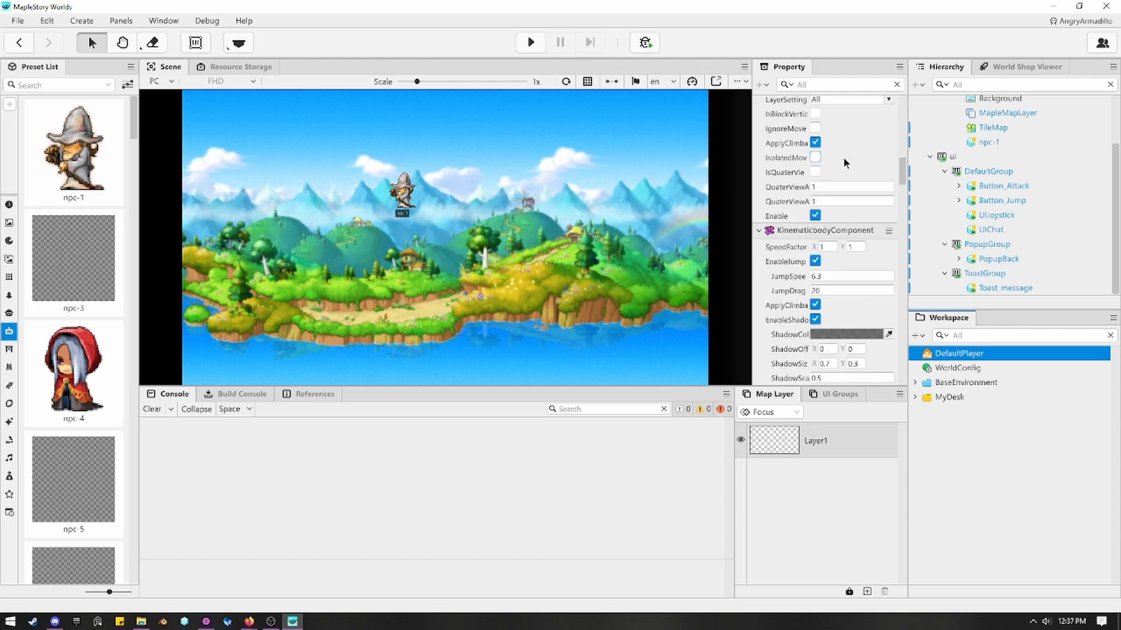
scroll(843, 156, down, 8)
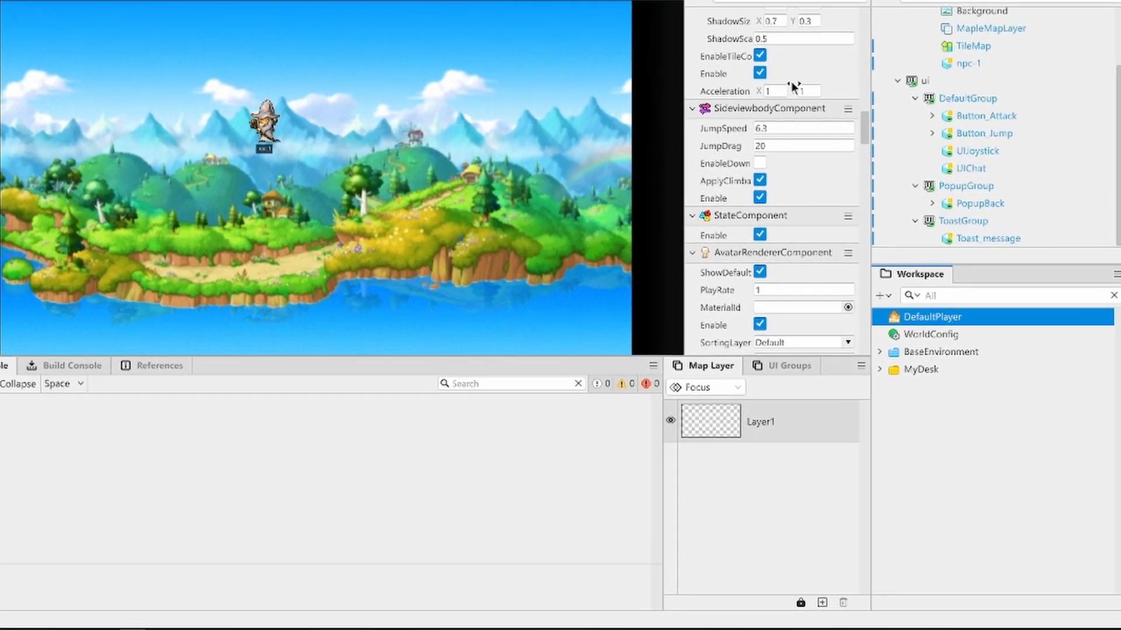
scroll(746, 12, down, 5)
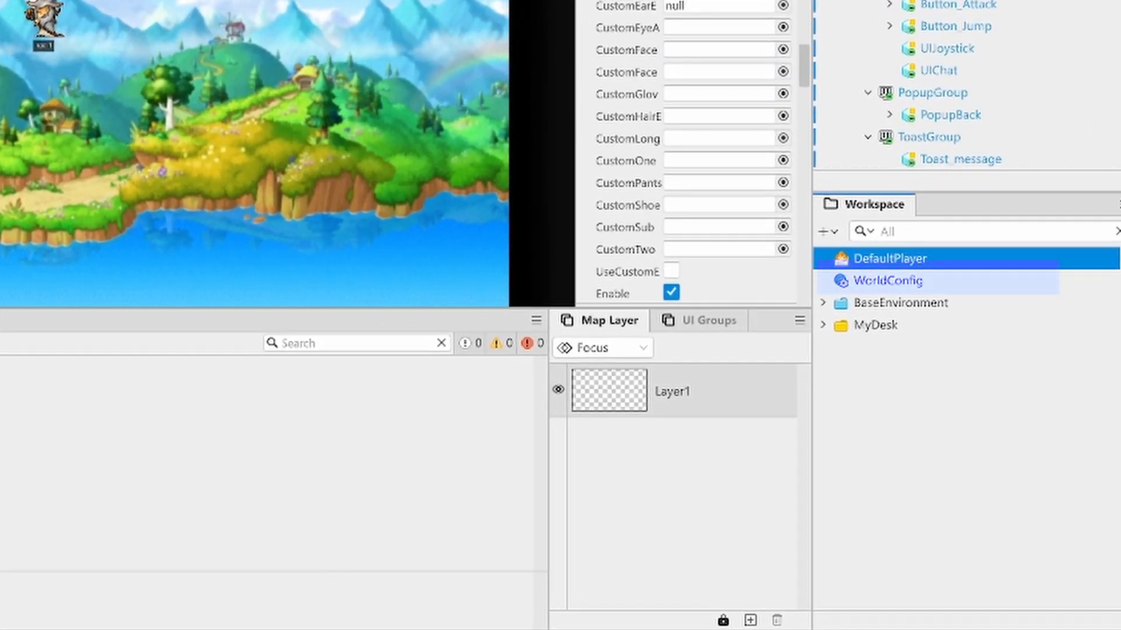
scroll(685, 157, down, 3)
scroll(685, 158, down, 3)
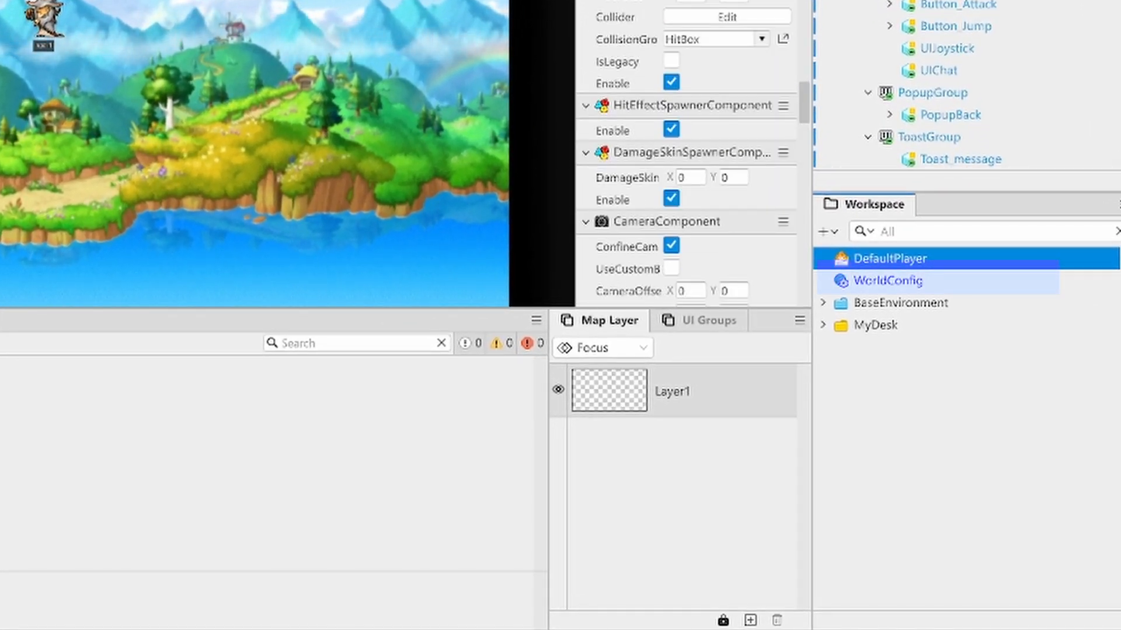
scroll(686, 157, down, 2)
scroll(685, 157, down, 4)
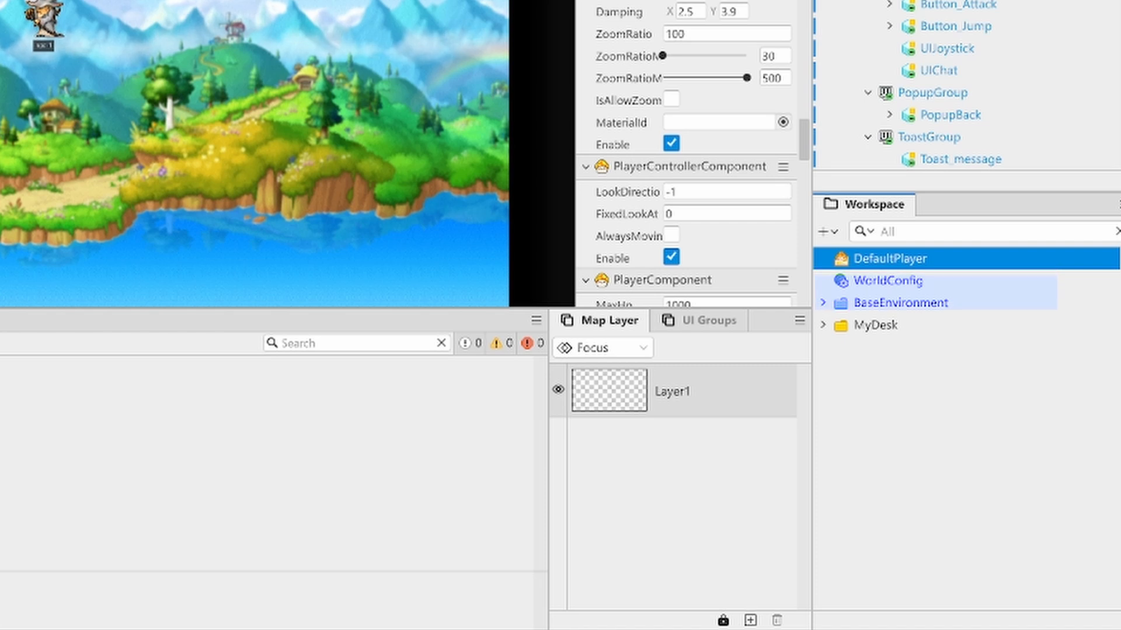
scroll(685, 157, down, 3)
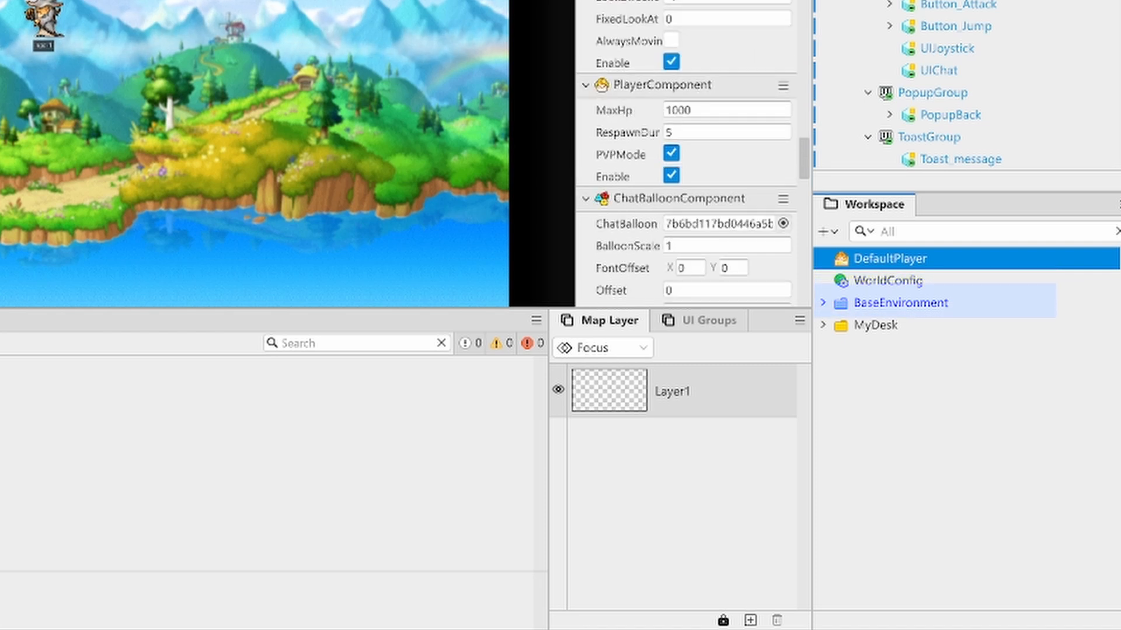
Review WorldConfig's settings, expand the BaseEnvironment and MyDesk folders in the workspace, and display the UI groups.
click(919, 277)
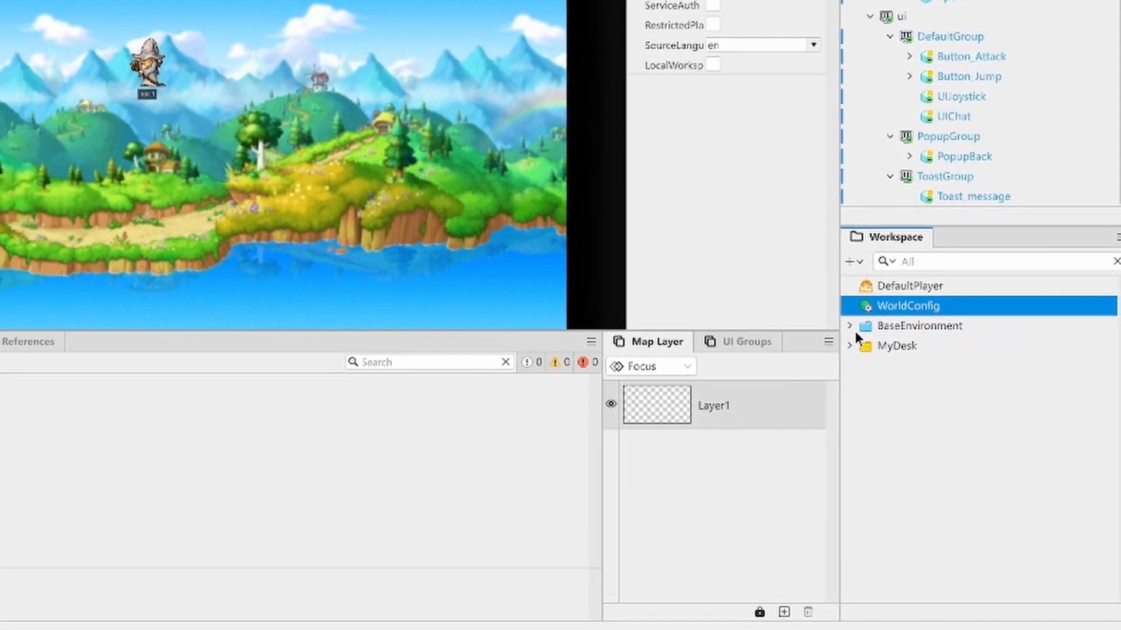
click(823, 303)
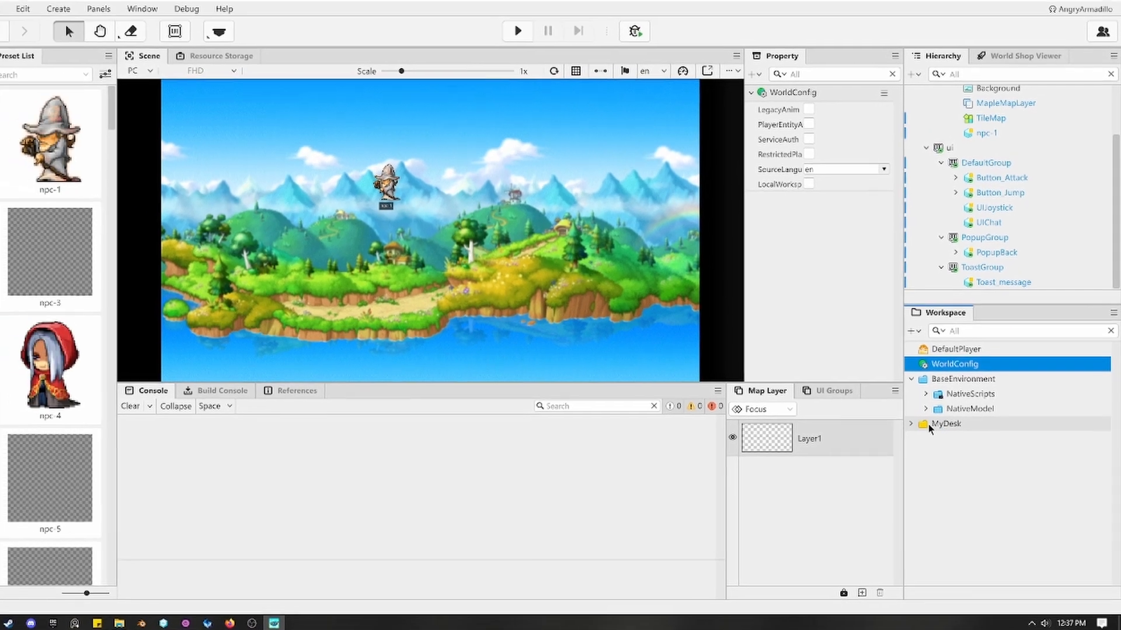
click(882, 405)
click(989, 430)
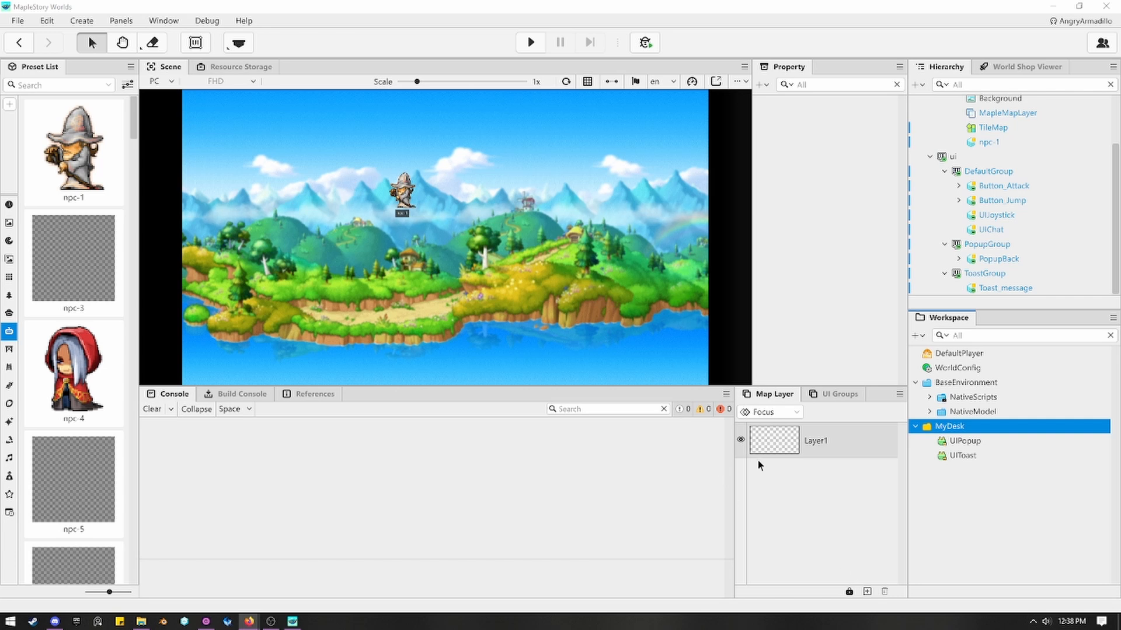
click(831, 396)
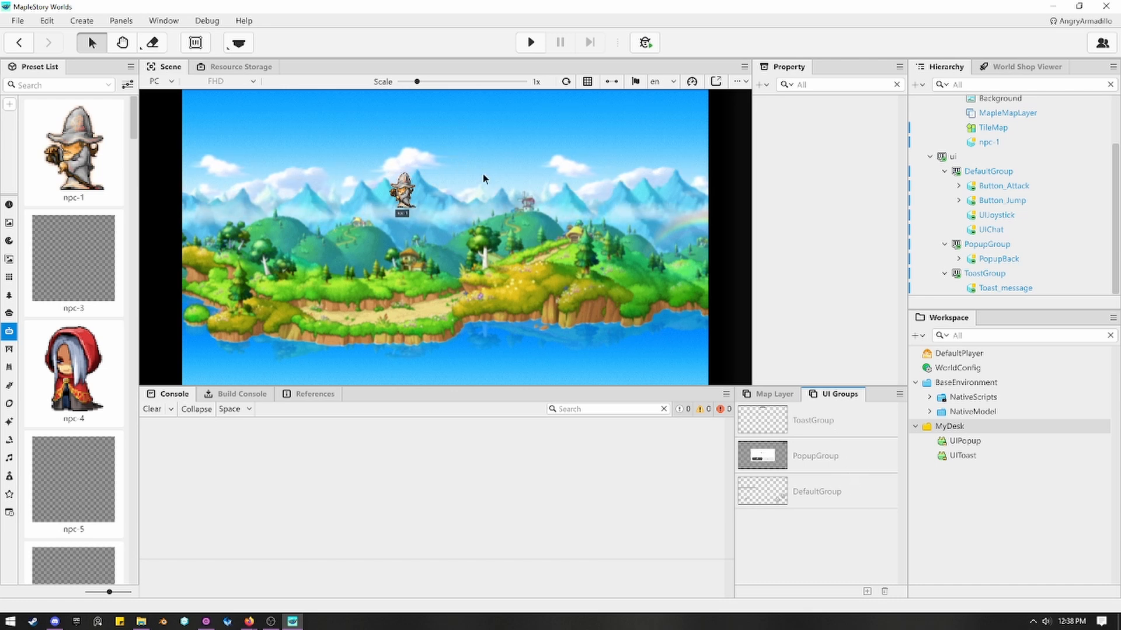
Browse the personal sprites in Resource Storage, including the Object category, and look at the sprite file import dialog without loading anything.
click(221, 68)
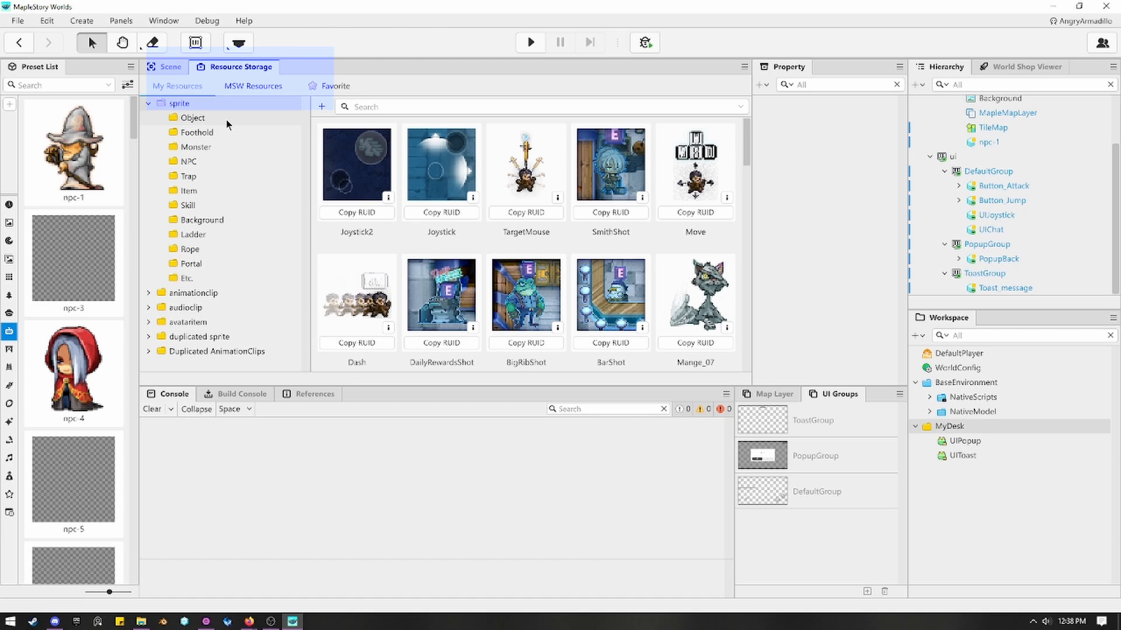
scroll(525, 291, down, 4)
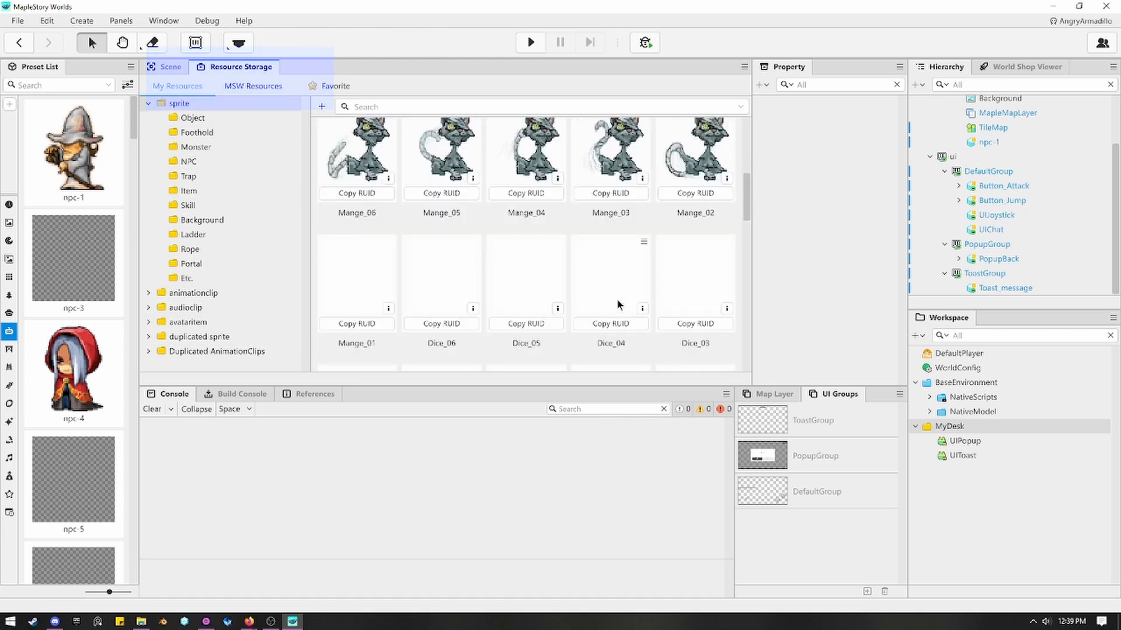
scroll(518, 341, down, 5)
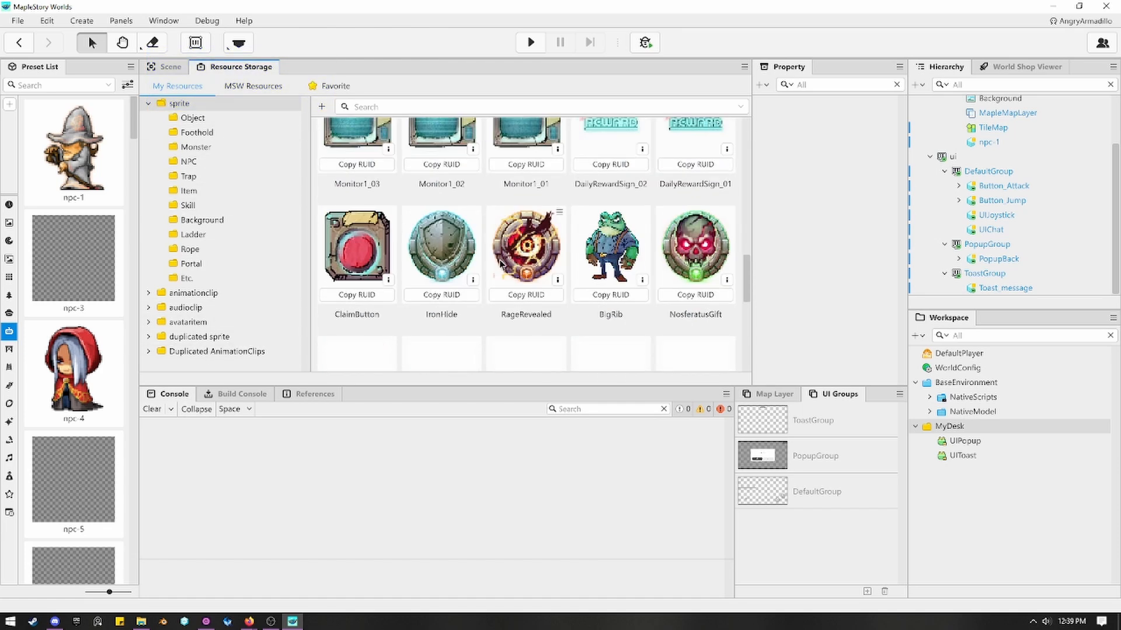
click(279, 178)
click(193, 116)
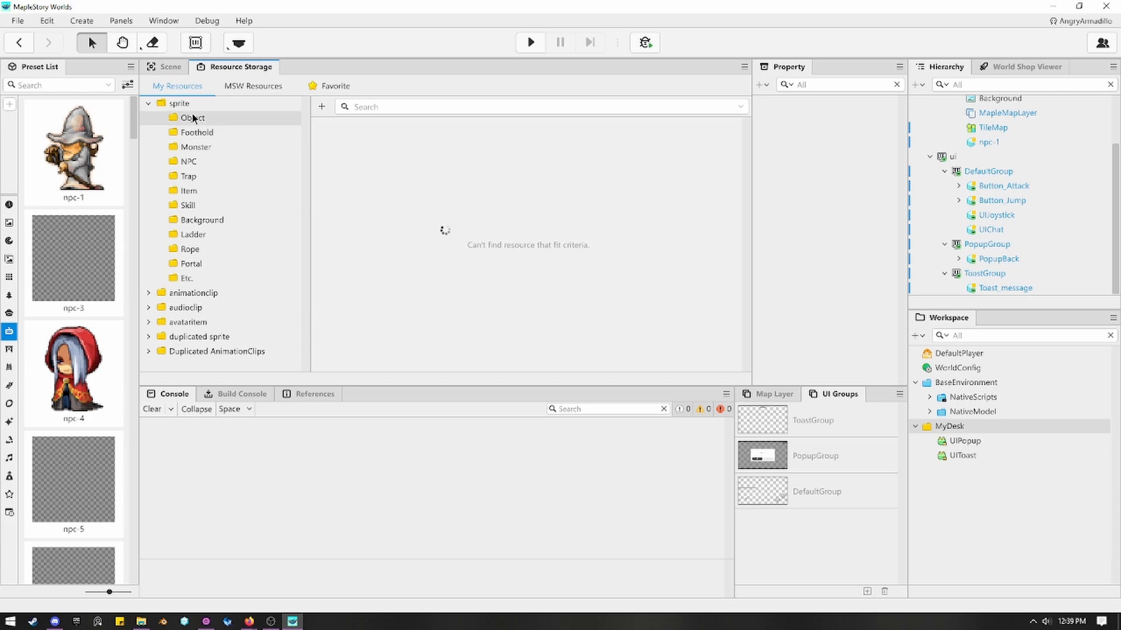
scroll(614, 253, down, 3)
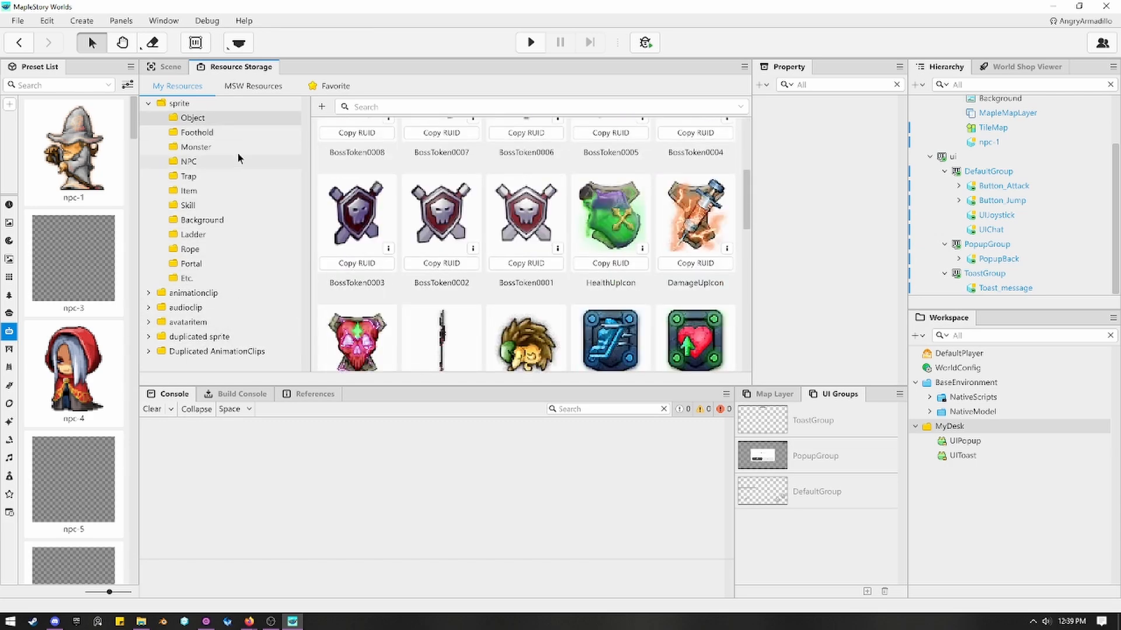
click(321, 107)
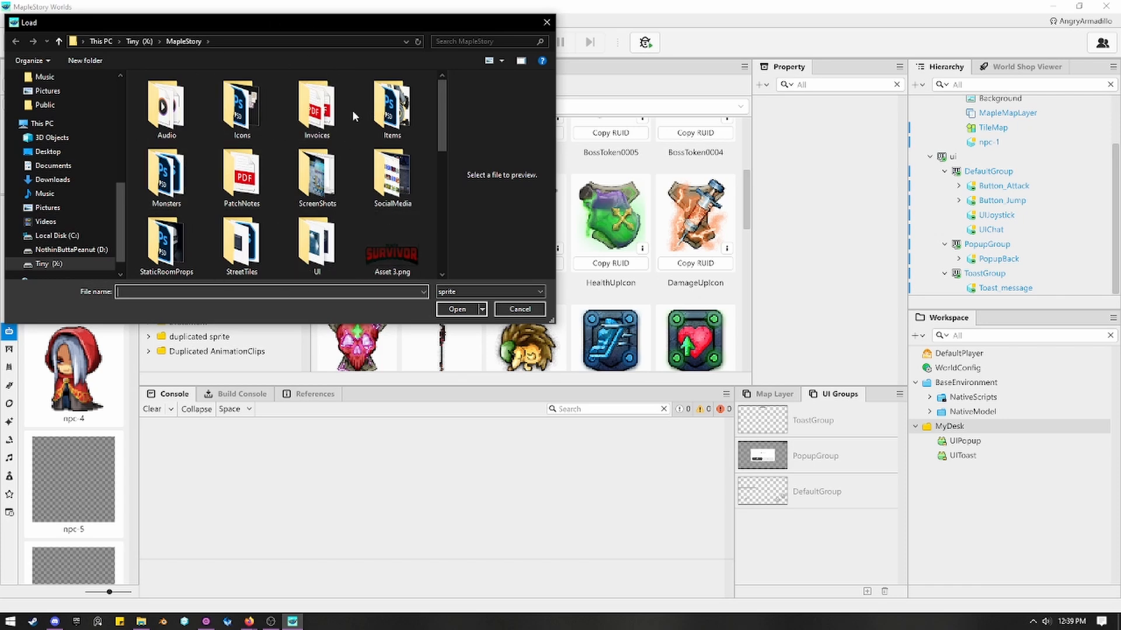
click(520, 310)
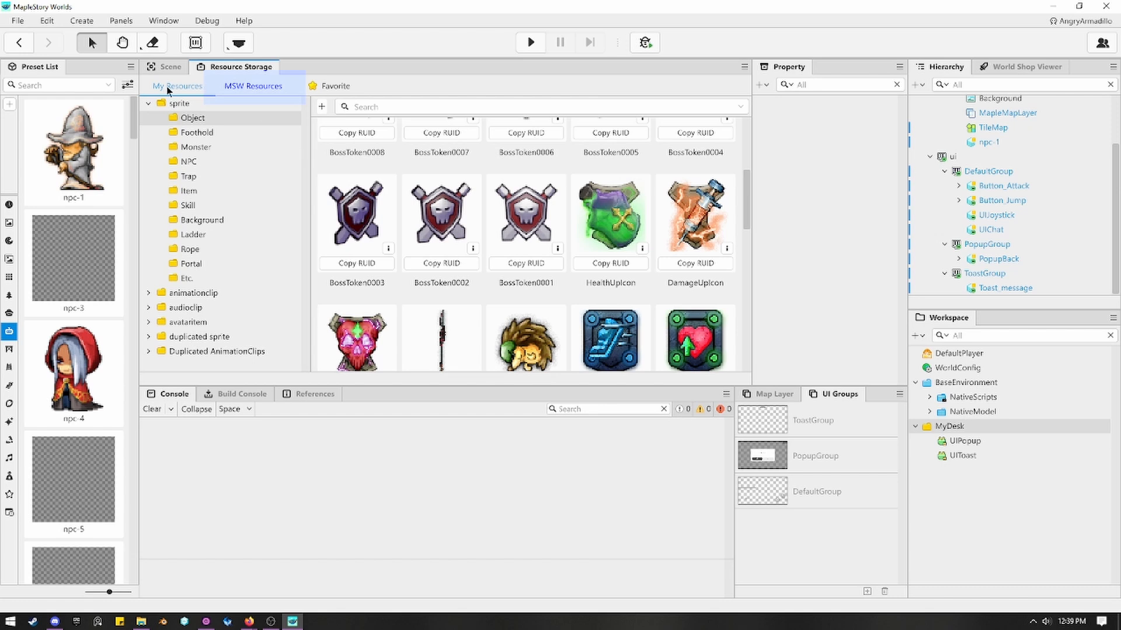
Browse the MSW Resources sprites, looking through the Foothold, Skill and Item categories.
click(250, 86)
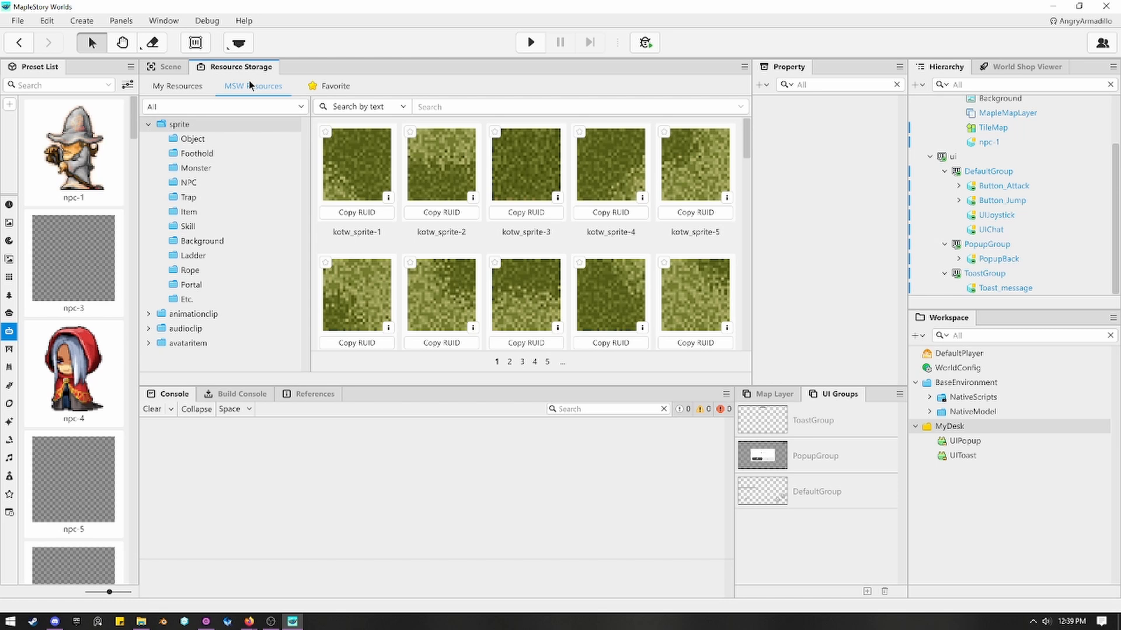
click(268, 153)
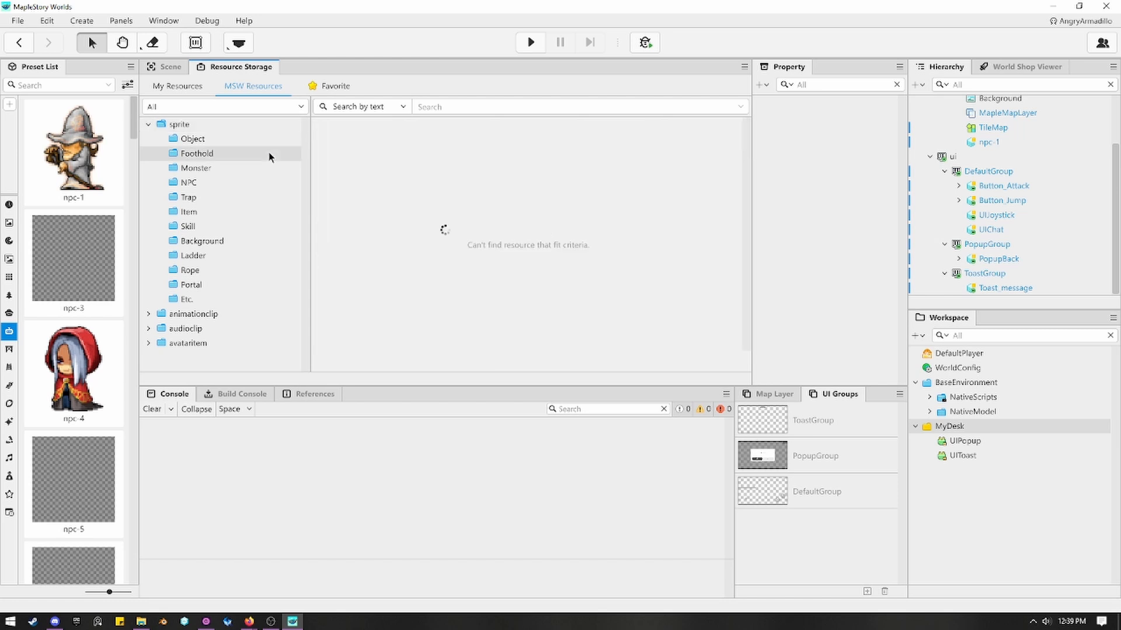
click(269, 228)
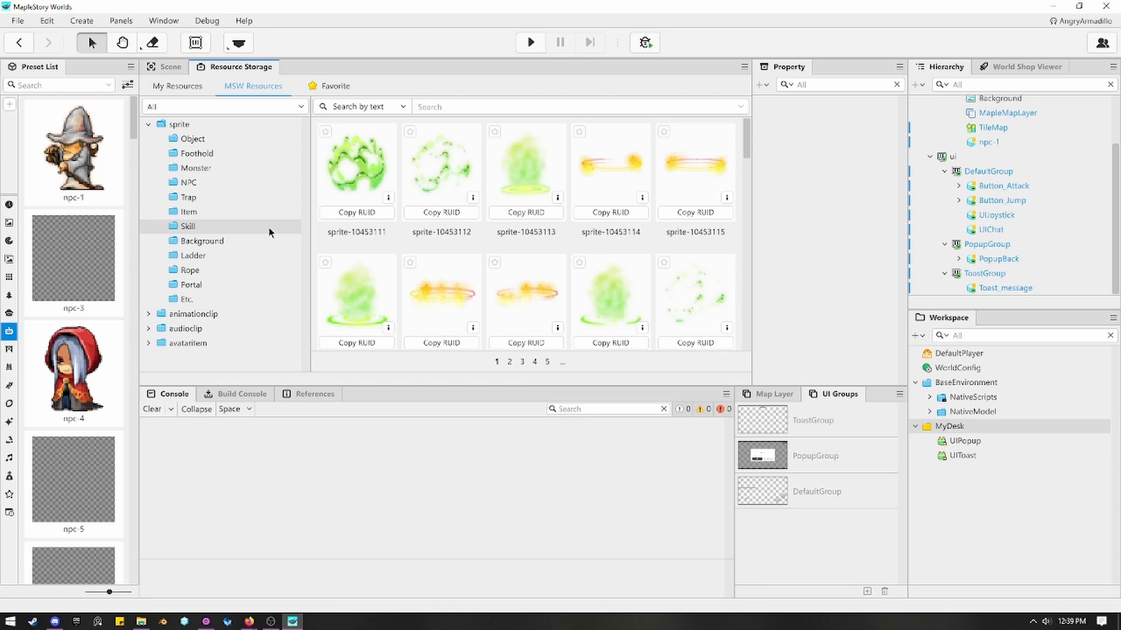
click(240, 212)
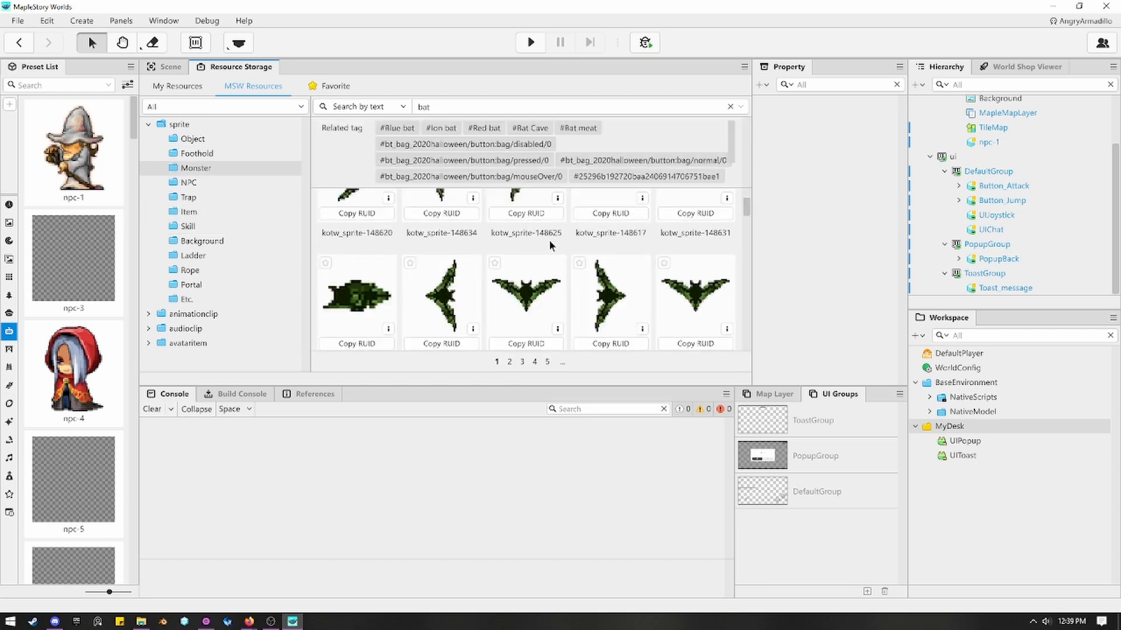
Search the MSW monster sprites for "bat" and look through the matching animation clips, returning to the scene.
scroll(549, 244, down, 5)
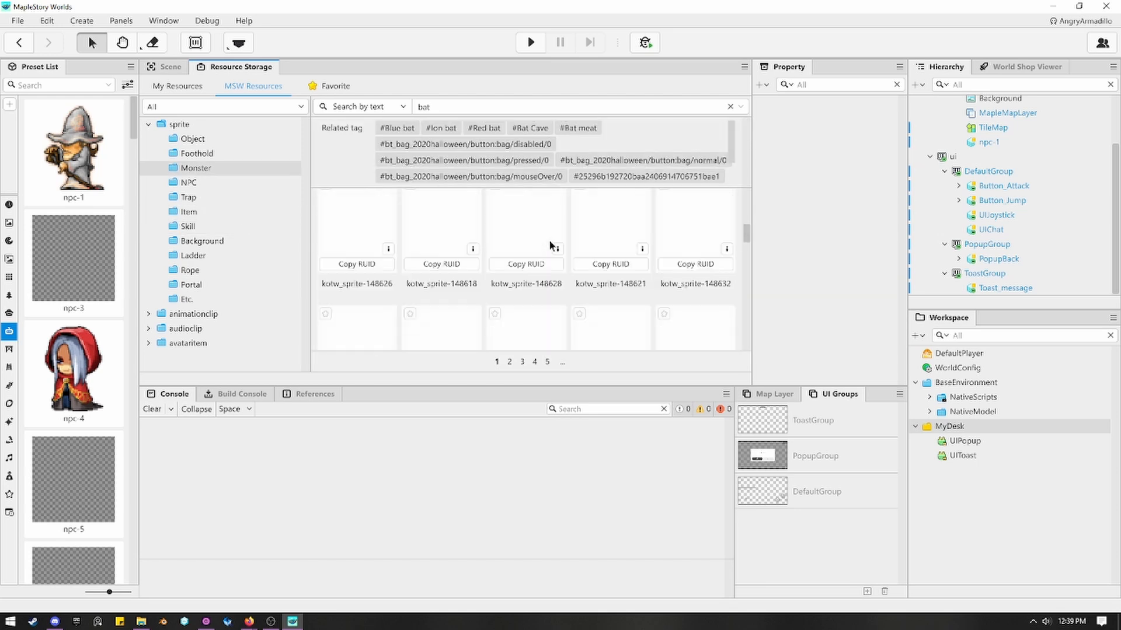
click(201, 314)
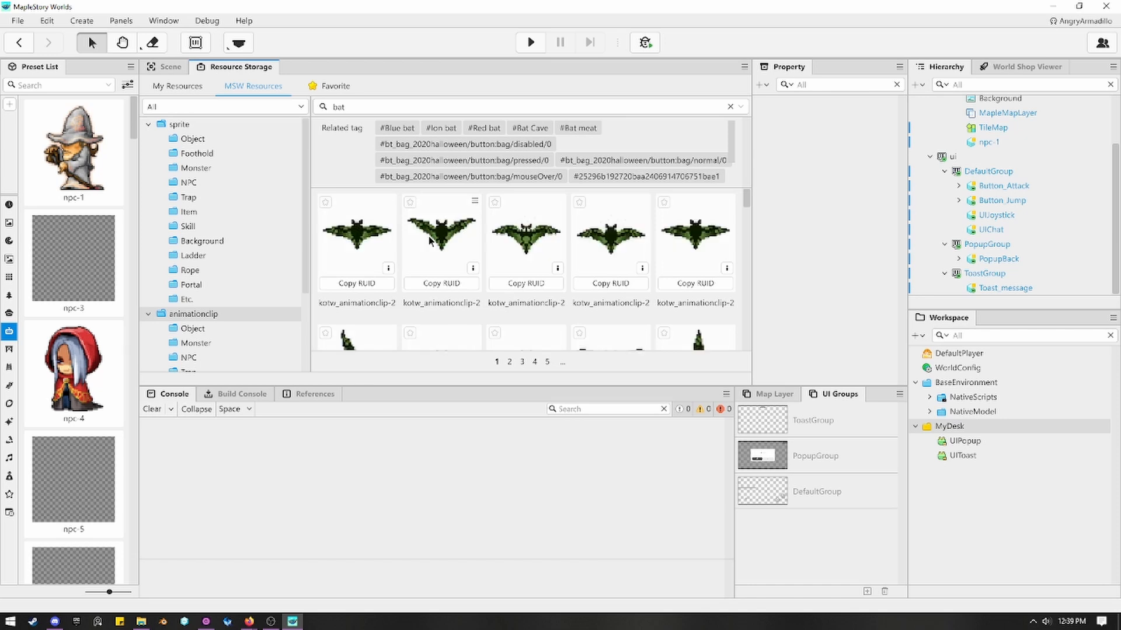
scroll(451, 323, down, 2)
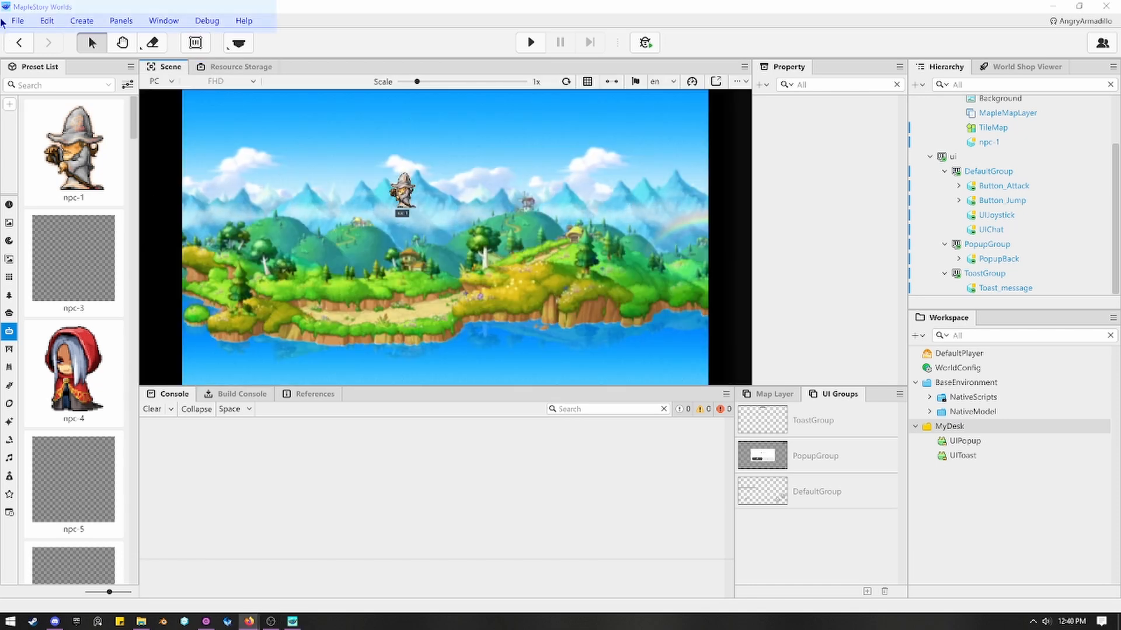
Review the editor's available commands for files, editing, creation, panels, windows, debugging and help.
click(181, 2)
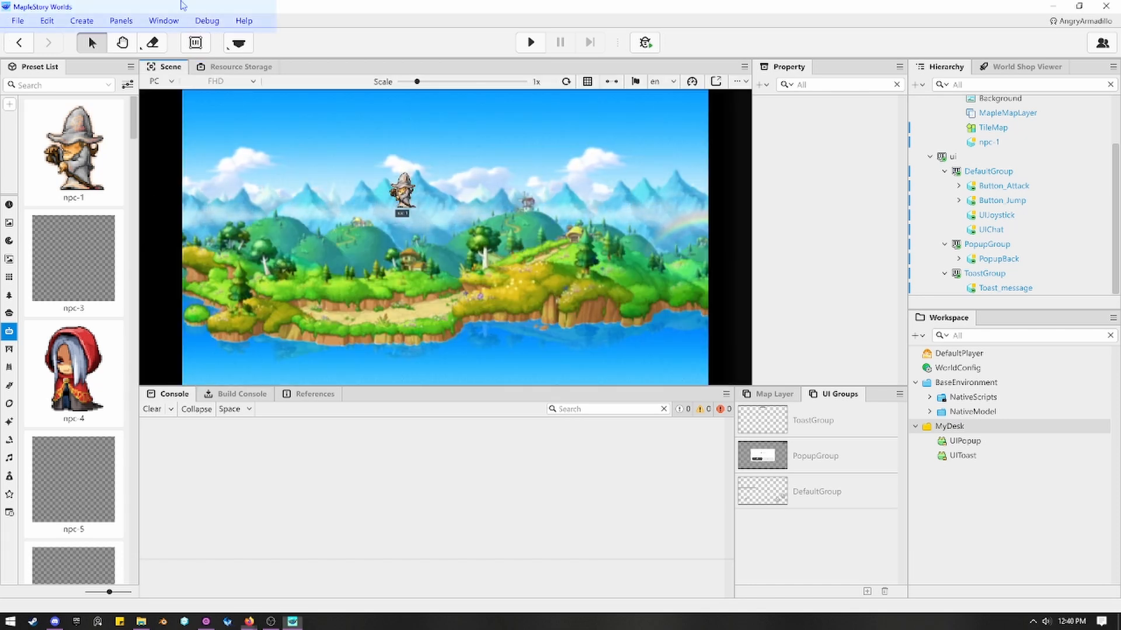
click(19, 22)
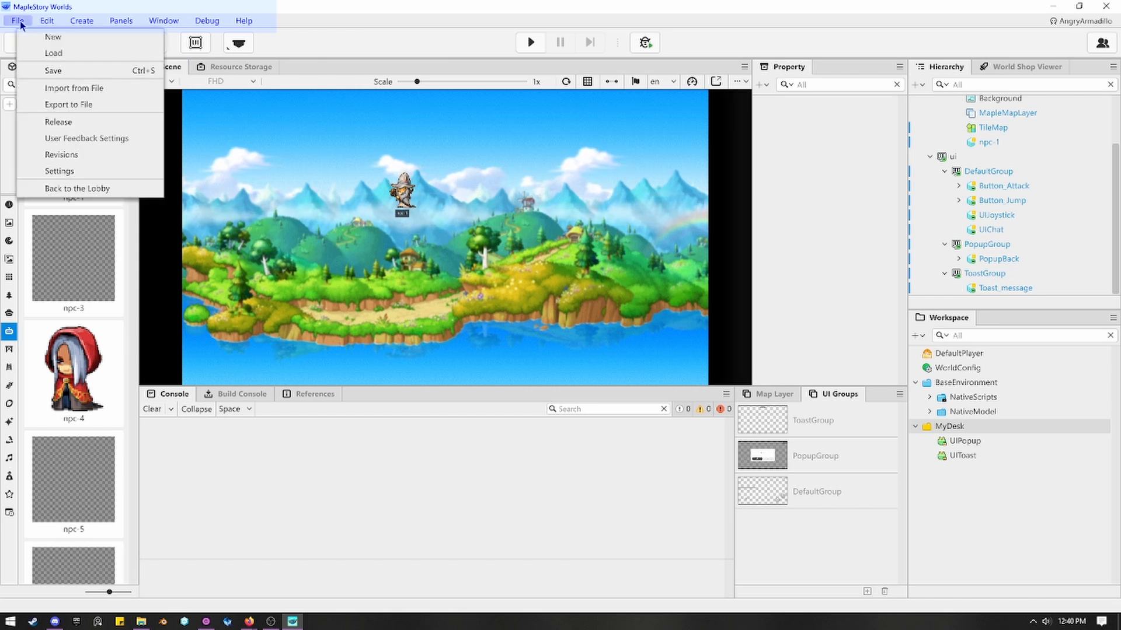
mouse_move(36, 22)
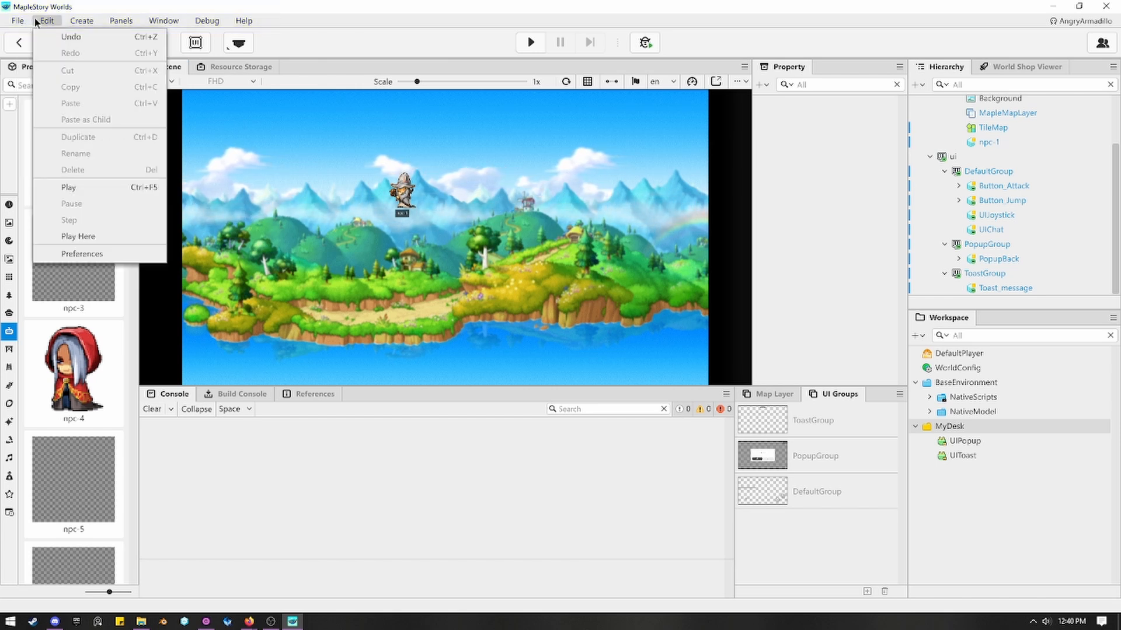
click(86, 22)
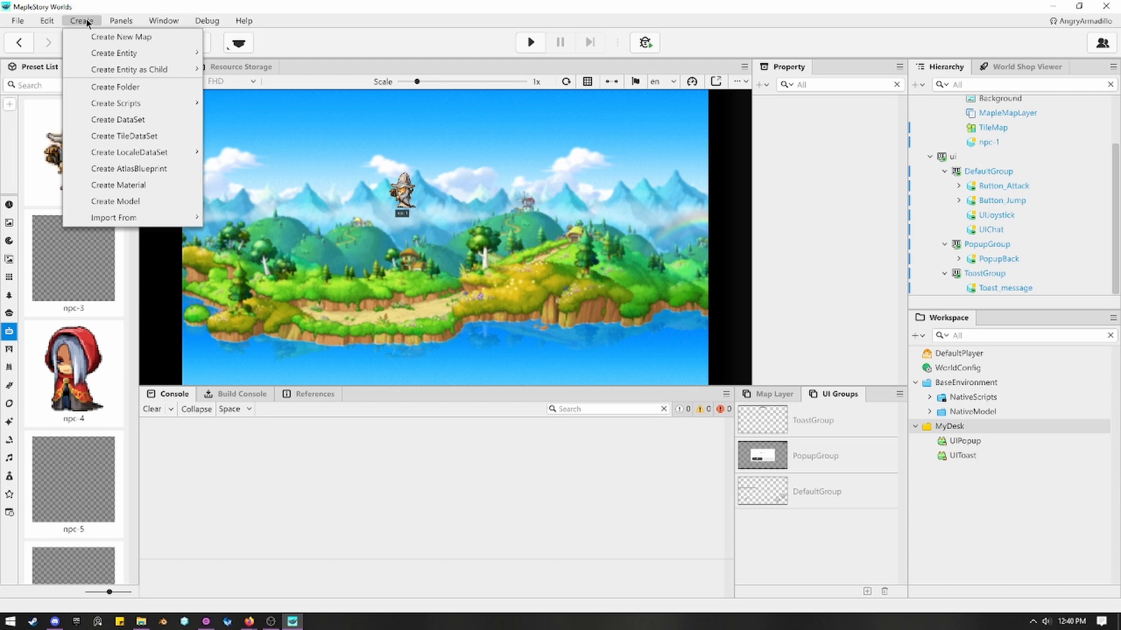
mouse_move(111, 21)
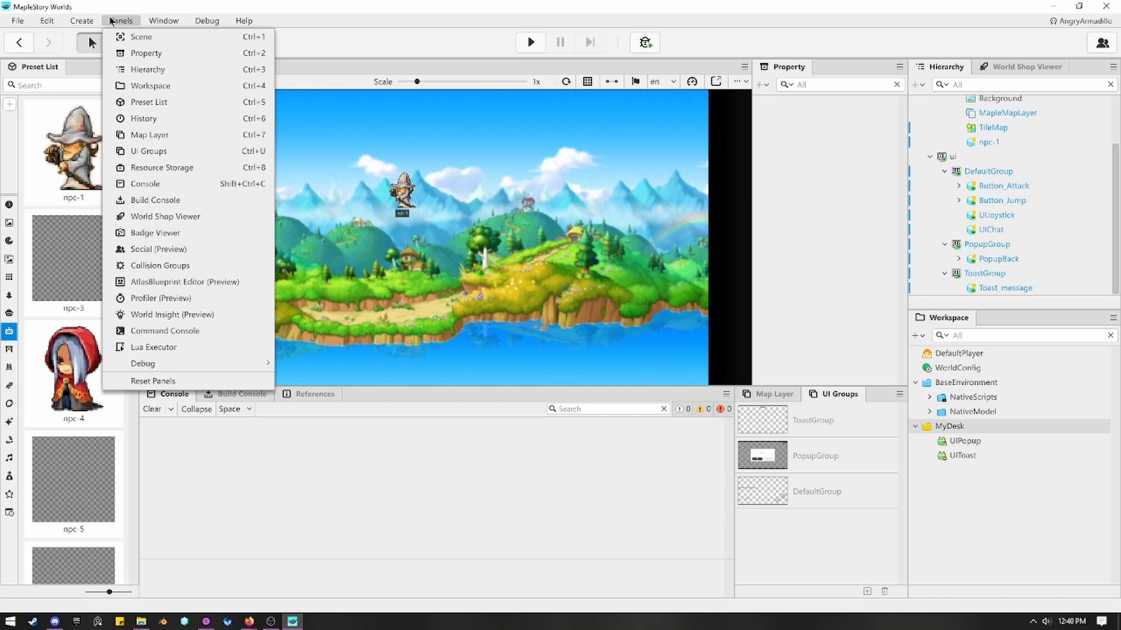
mouse_move(160, 22)
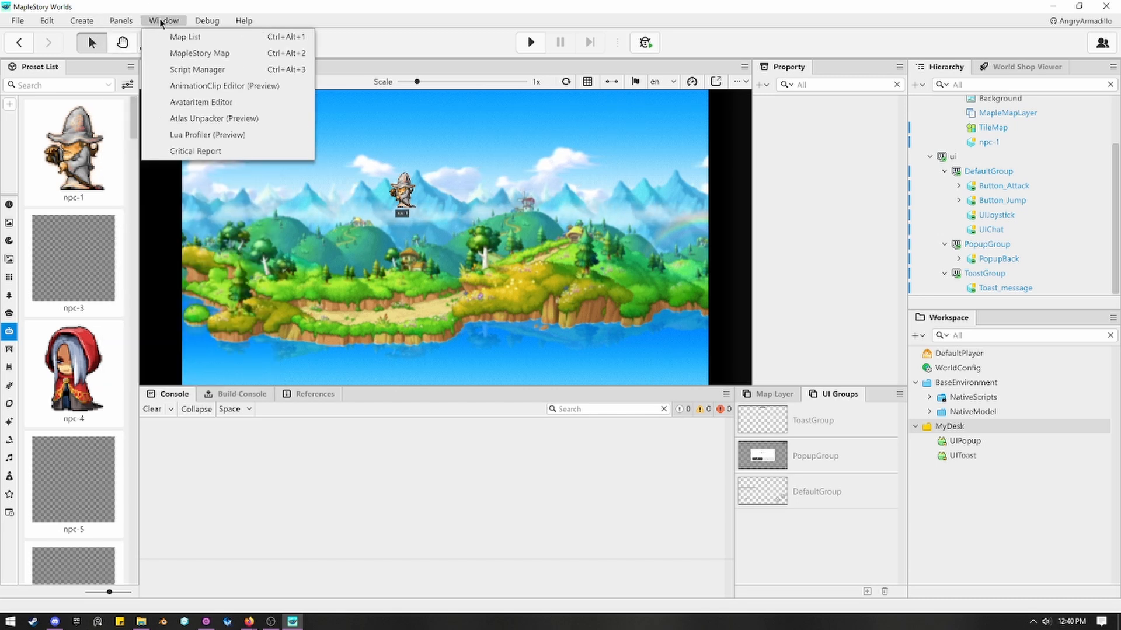
mouse_move(198, 24)
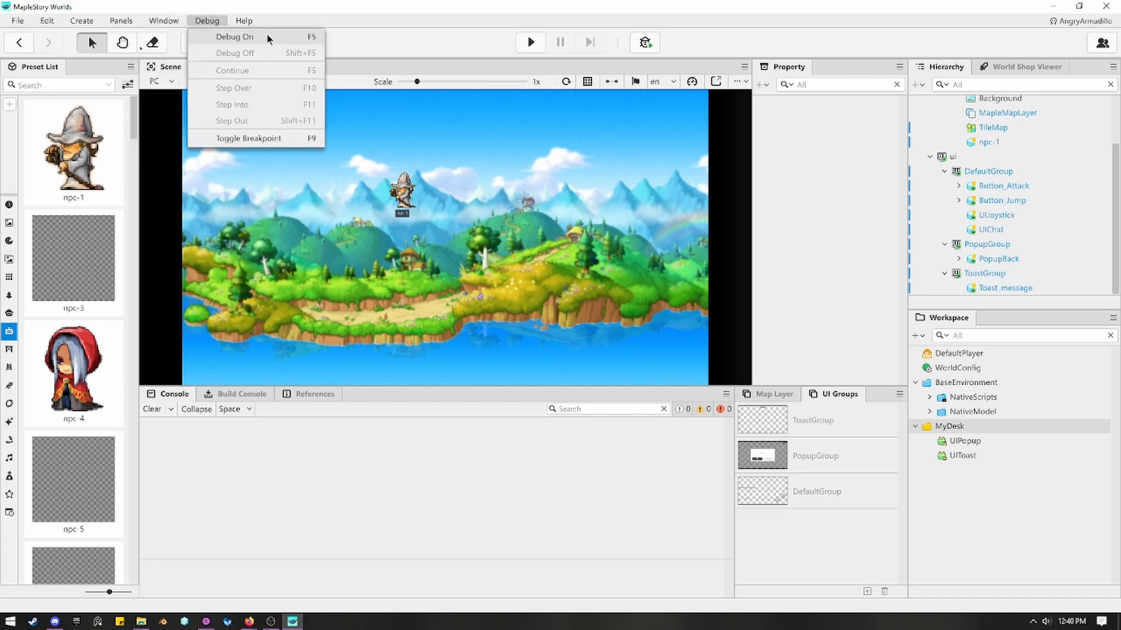
mouse_move(244, 21)
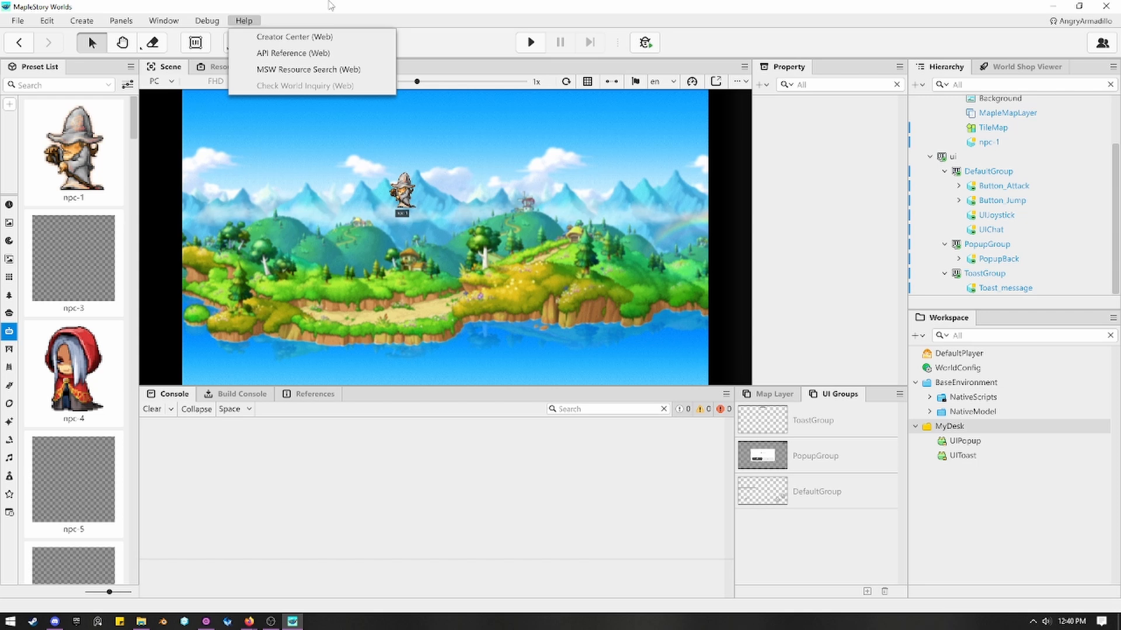
click(440, 40)
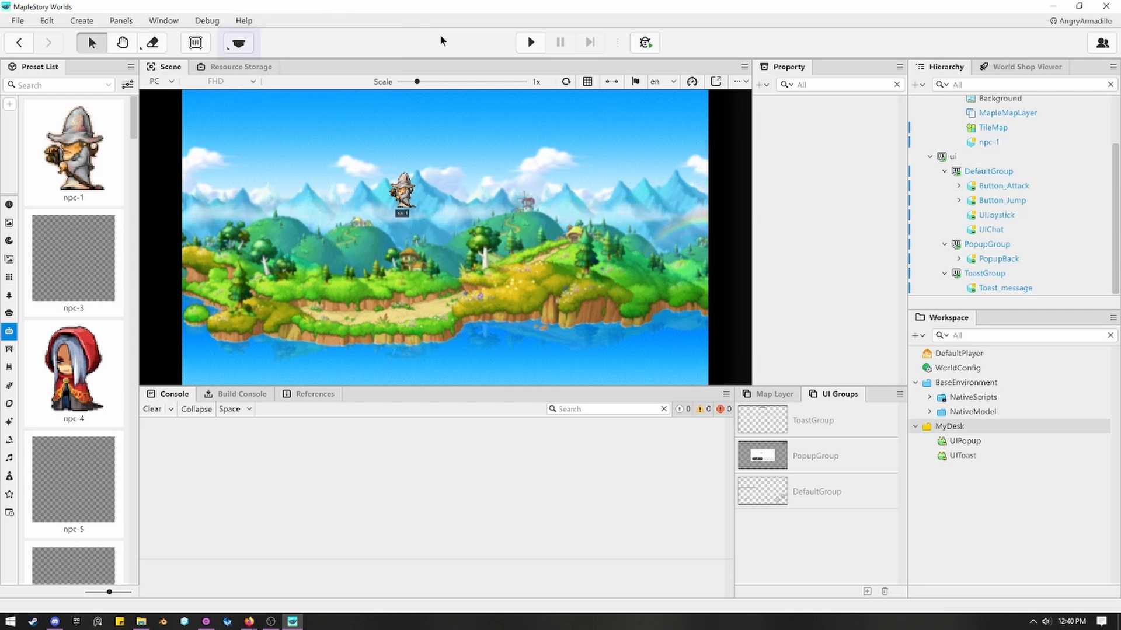
Paint a stepped stone platform with tile-2 below and beside the NPC, and erase tiles between its lowest and middle levels.
click(241, 49)
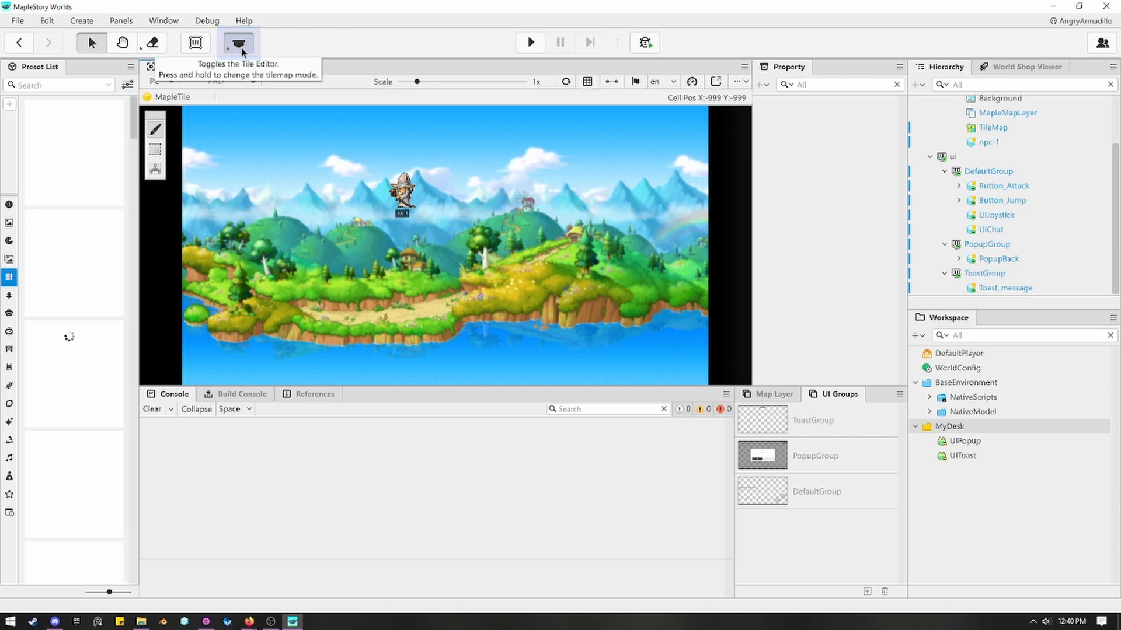
click(74, 260)
click(591, 345)
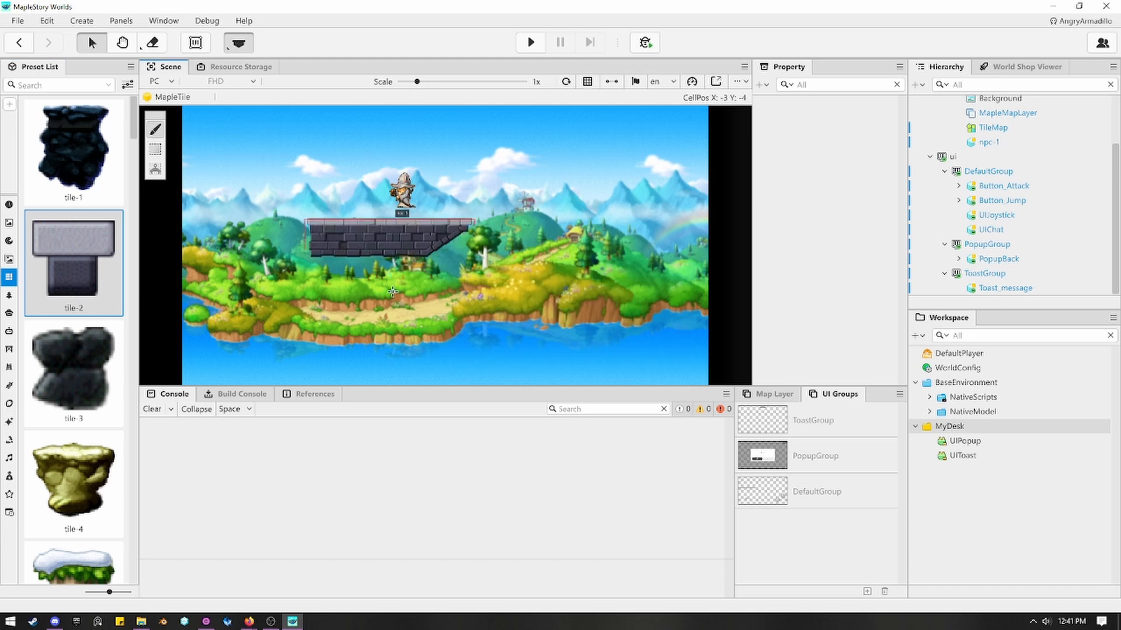
drag(441, 224, 501, 227)
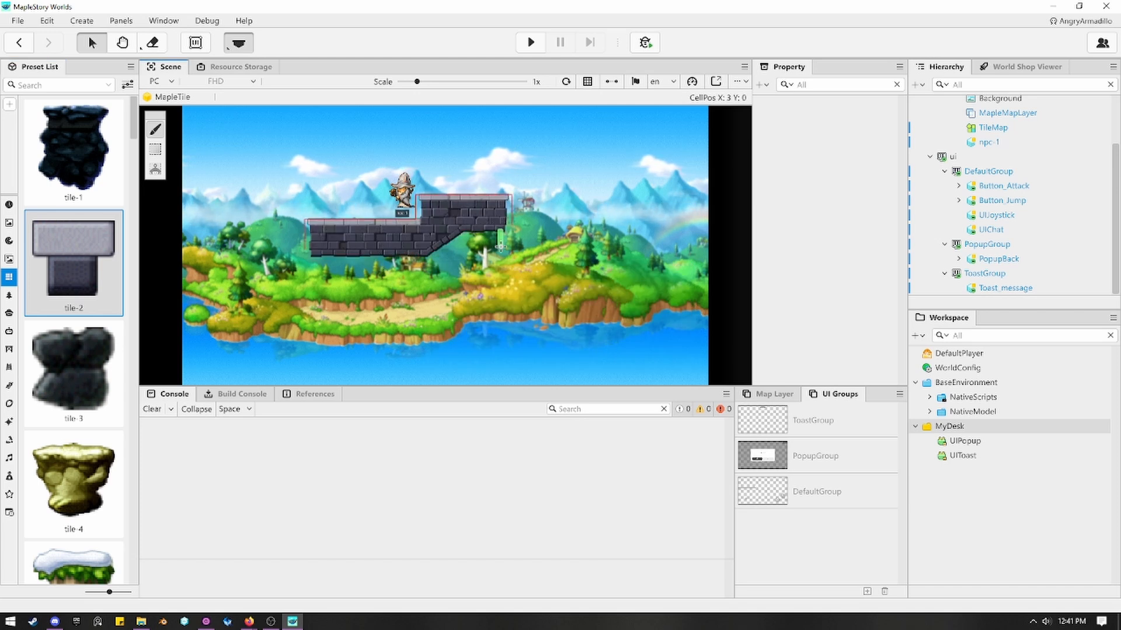
drag(325, 240, 281, 269)
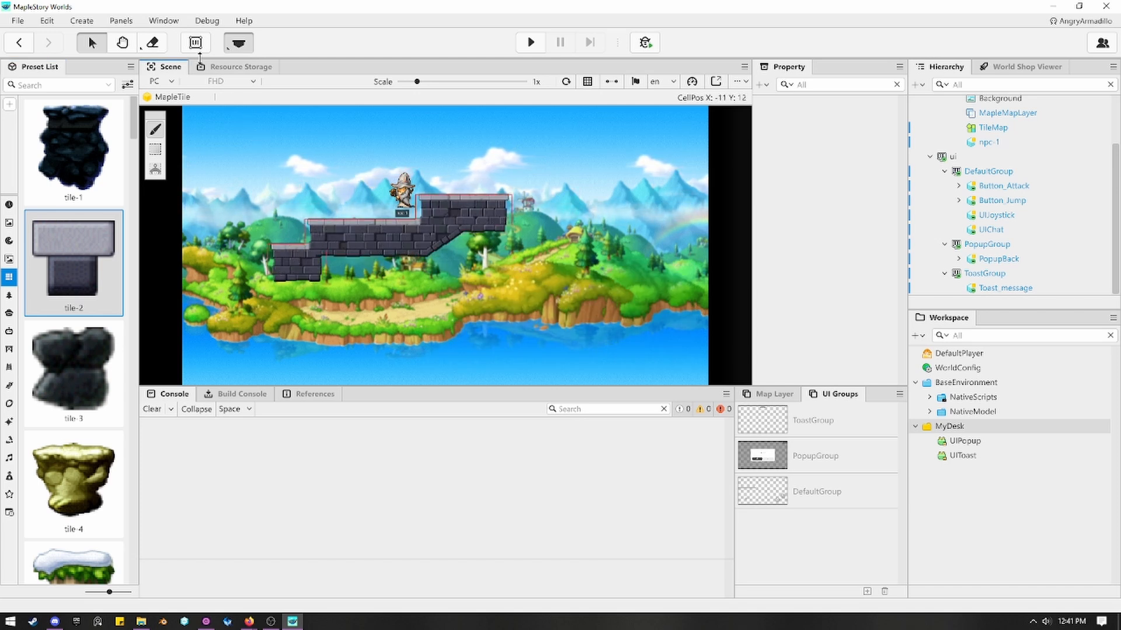
right_click(325, 248)
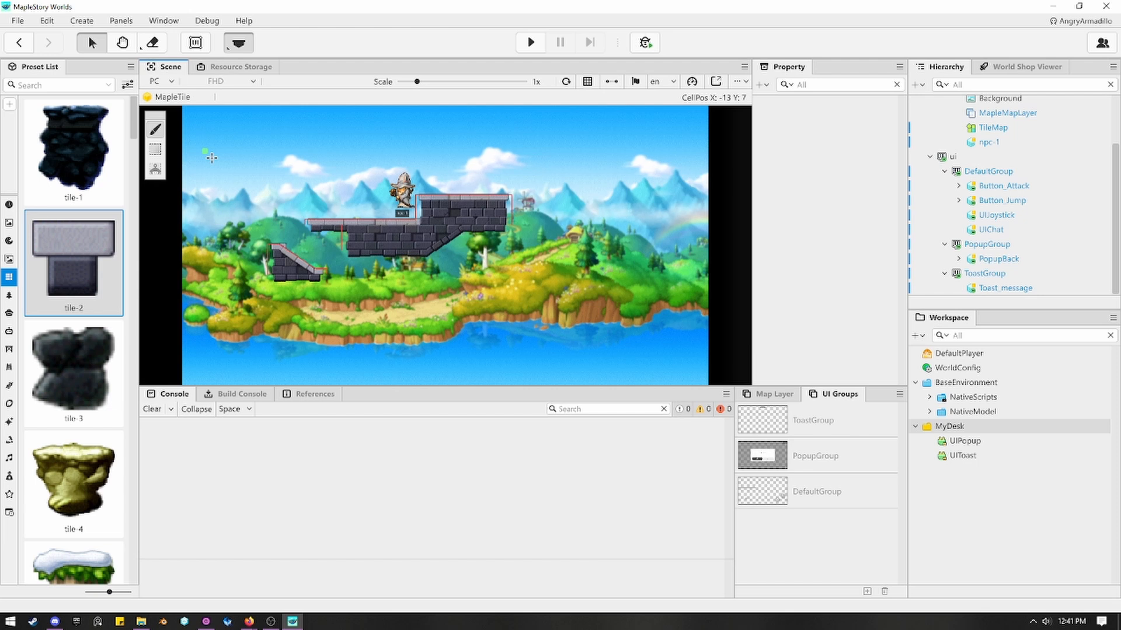
Examine the PopupGroup and DefaultGroup layouts and the default group's properties in the UI editor, returning to the map scene.
click(206, 47)
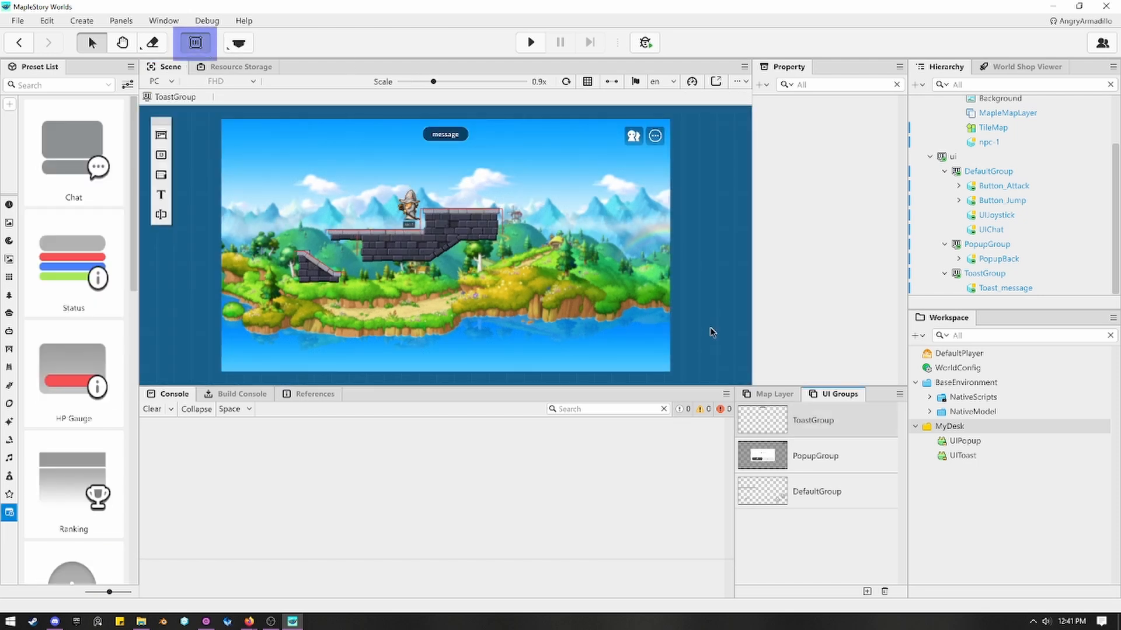
click(838, 451)
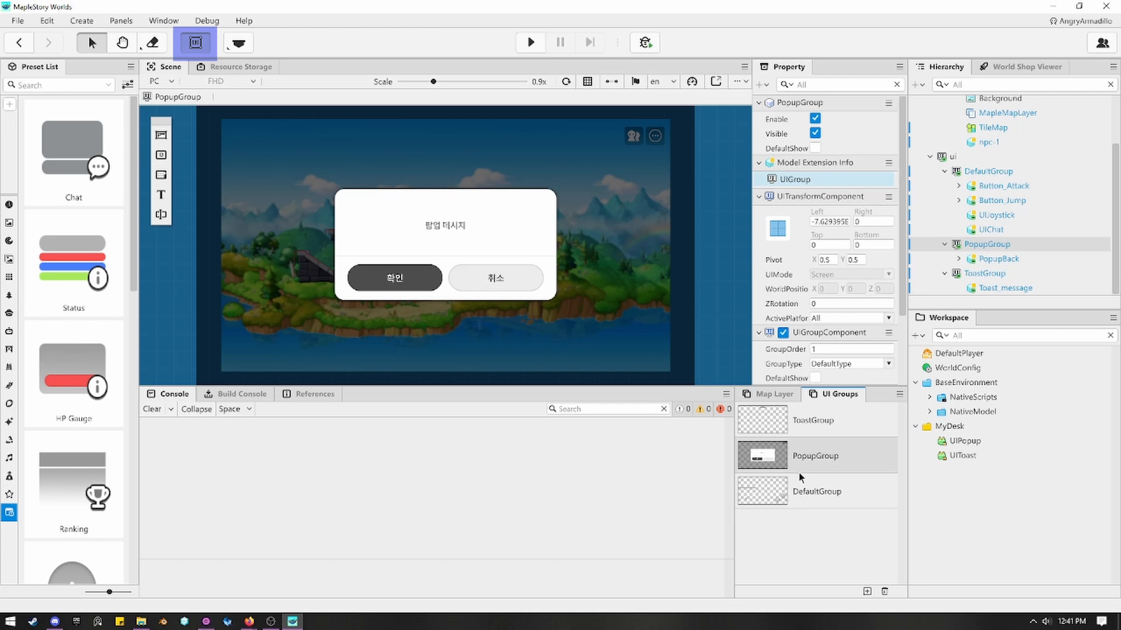
click(841, 487)
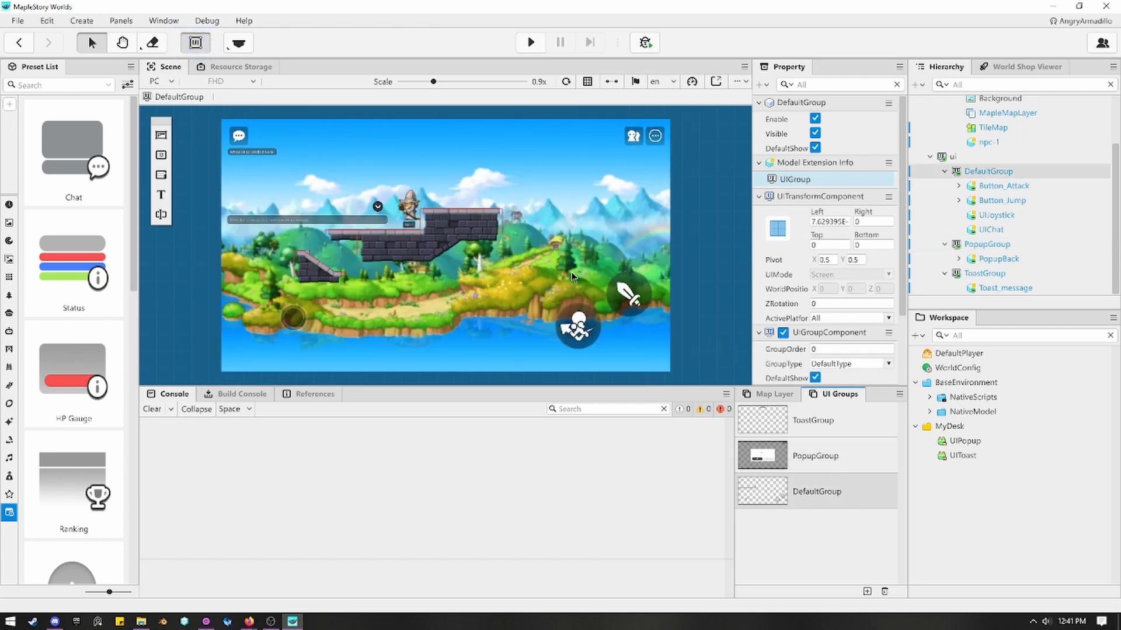
scroll(894, 178, down, 3)
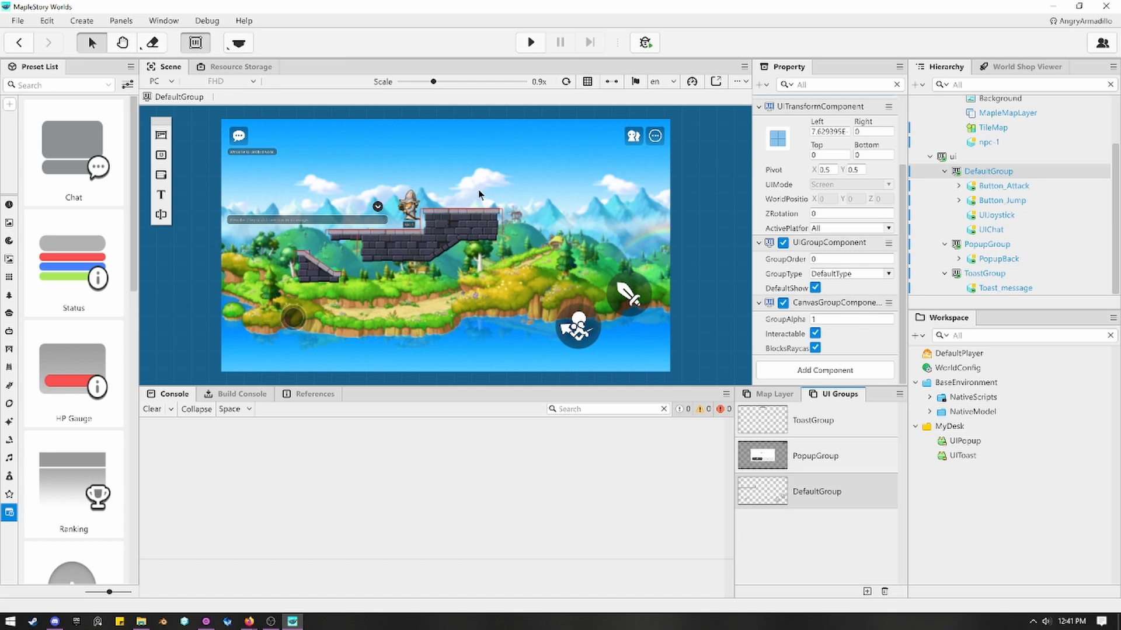
click(199, 48)
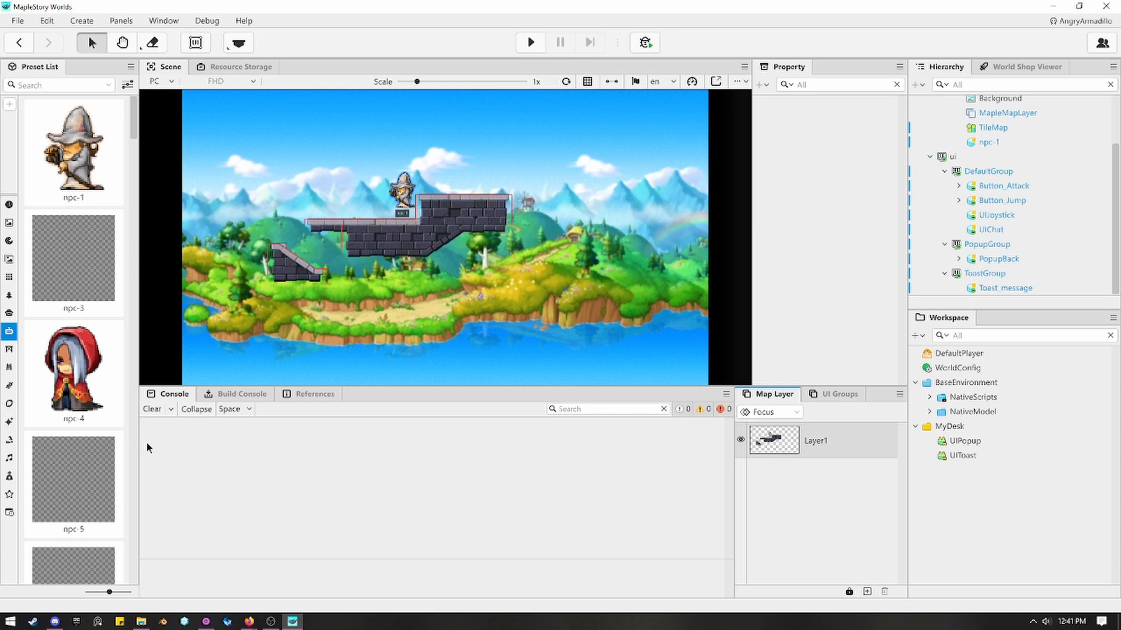
Look at the build console, and show the references of the Open method in the UIPopup script.
click(233, 395)
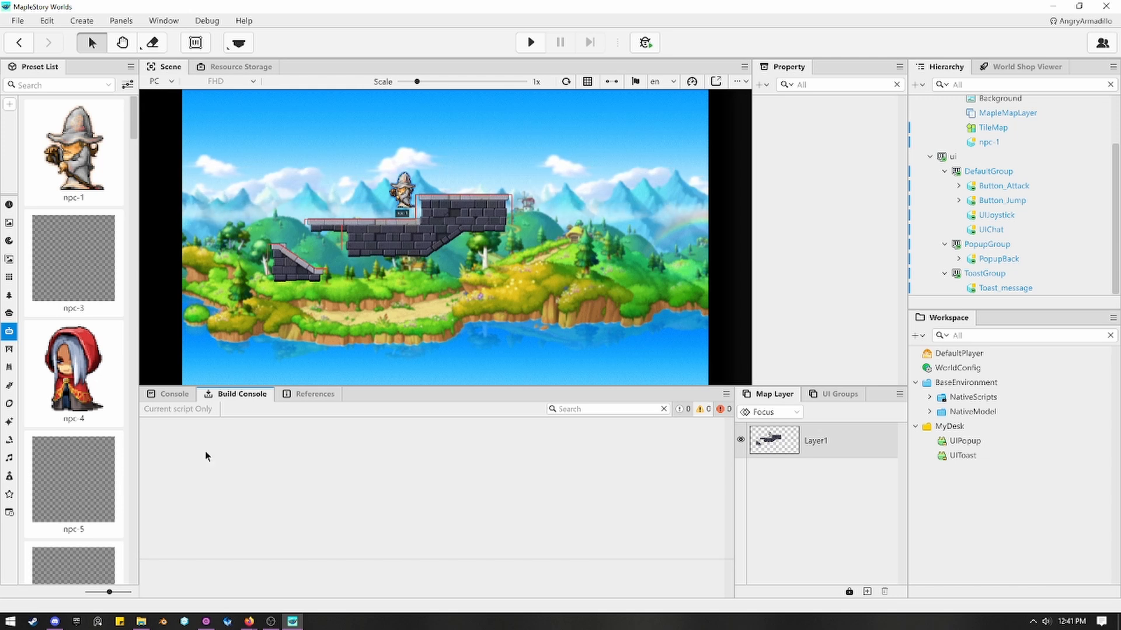
click(306, 395)
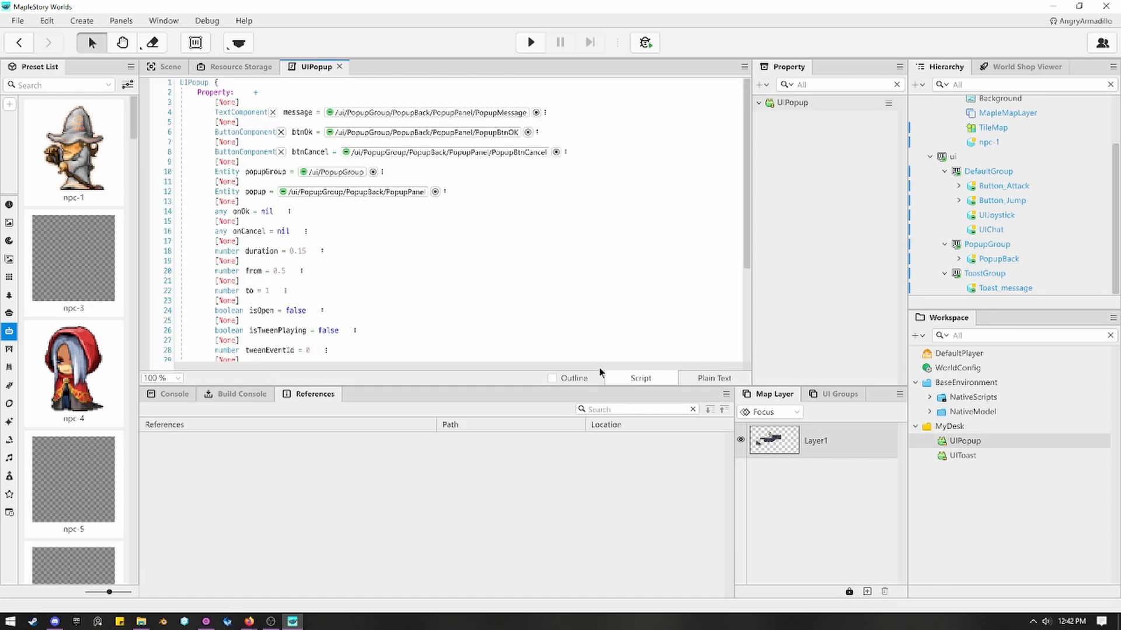
scroll(237, 293, down, 5)
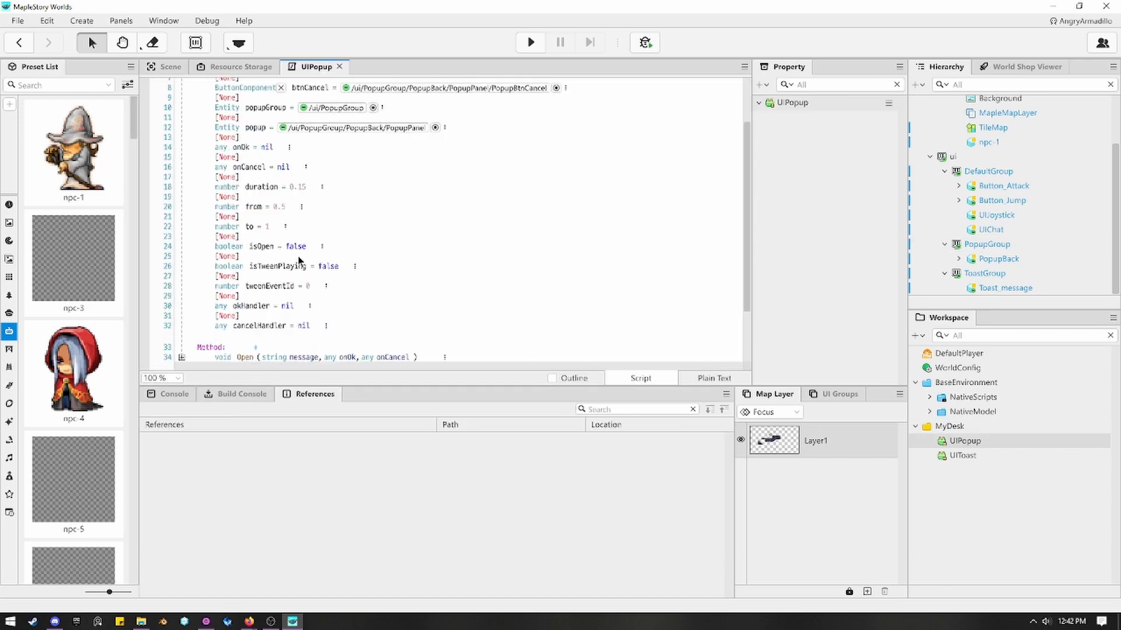
right_click(238, 293)
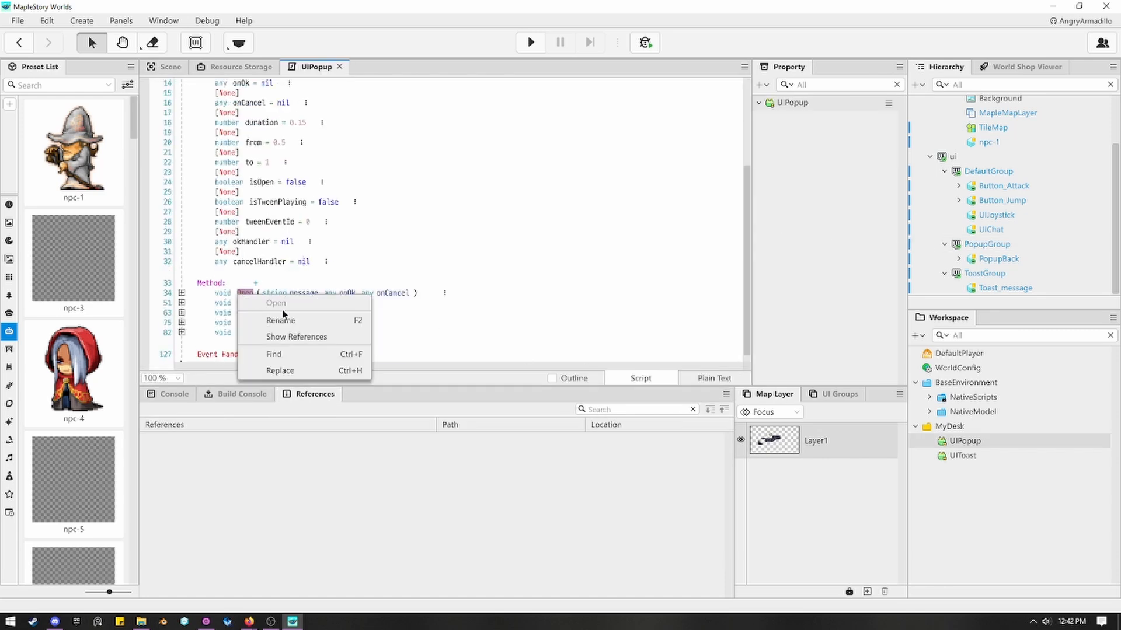
click(323, 337)
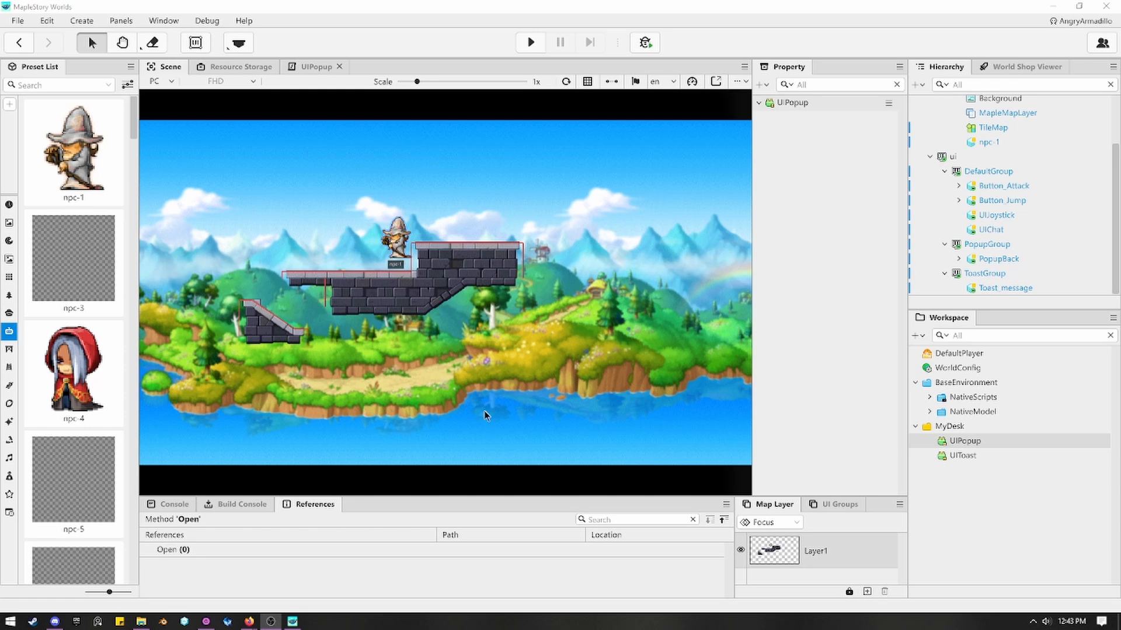
Start a playtest of the map, saving the world under the name MSWTutorials.
click(530, 42)
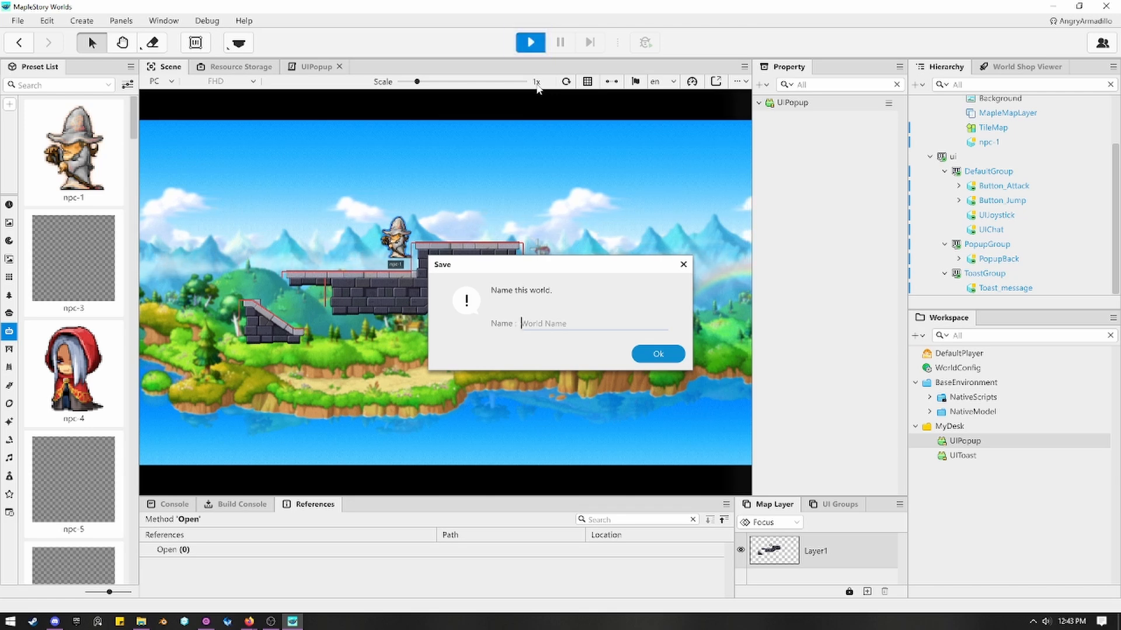
text(MSWTutorial)
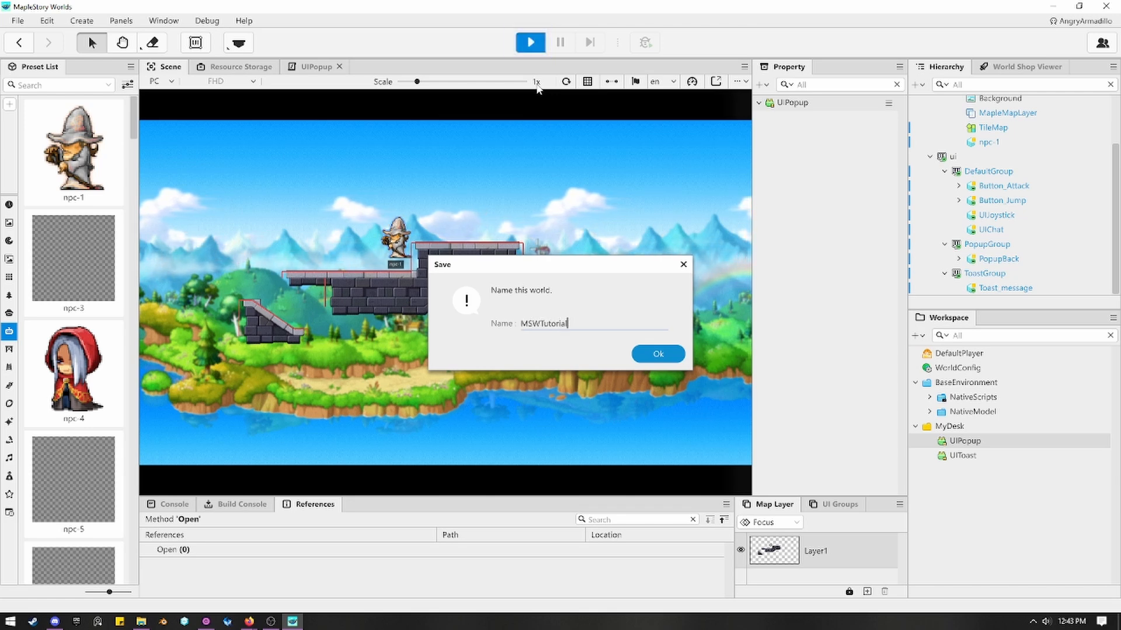
text(s)
key(Return)
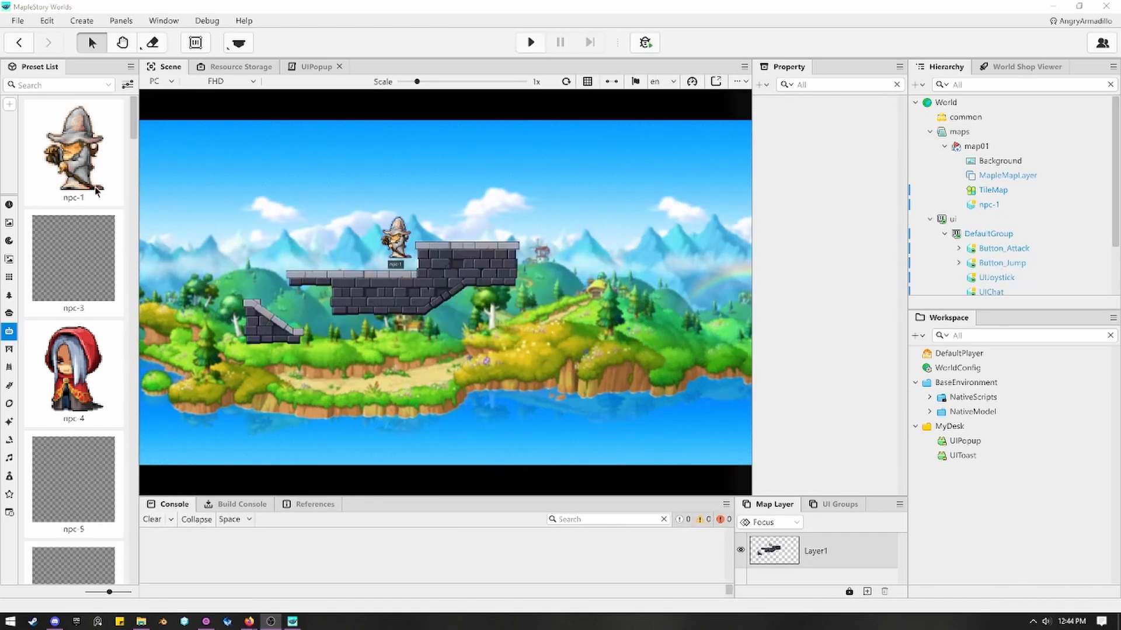
Add a stone floor with a raised block beneath the platforms, and playtest jumping the character onto the block before stopping.
click(238, 43)
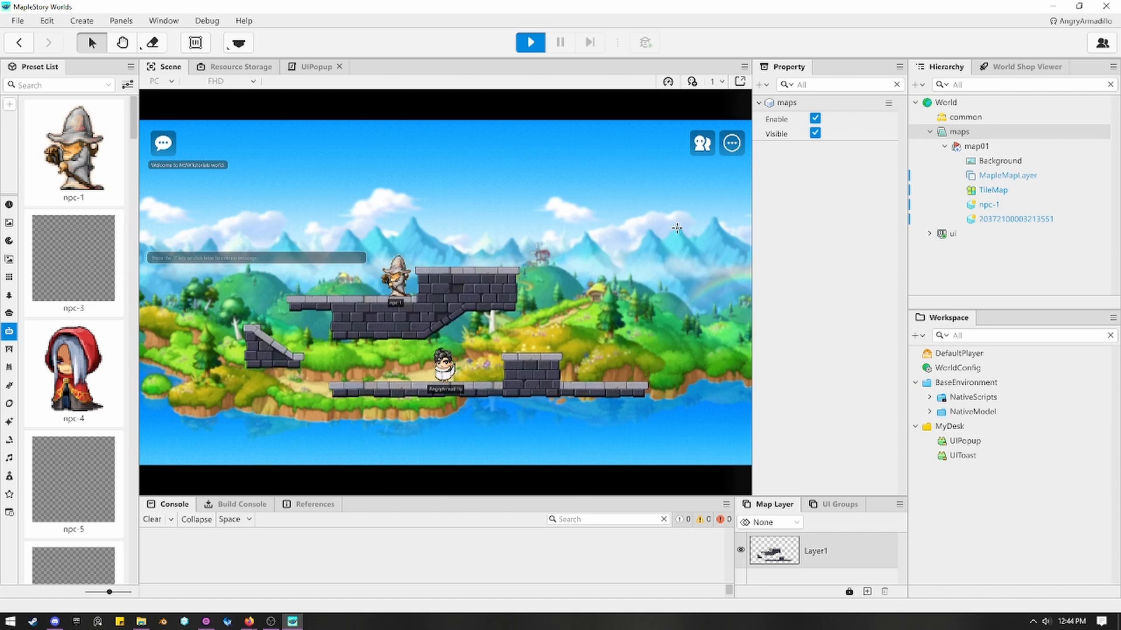
key(Right)
key(alt)
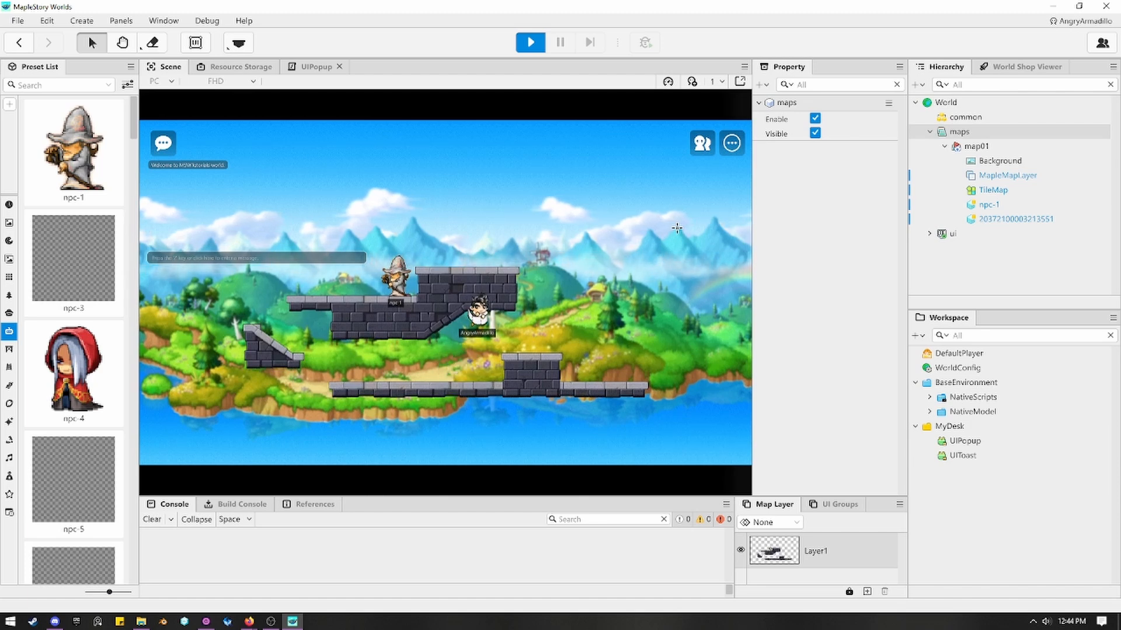
key(Right)
key(alt)
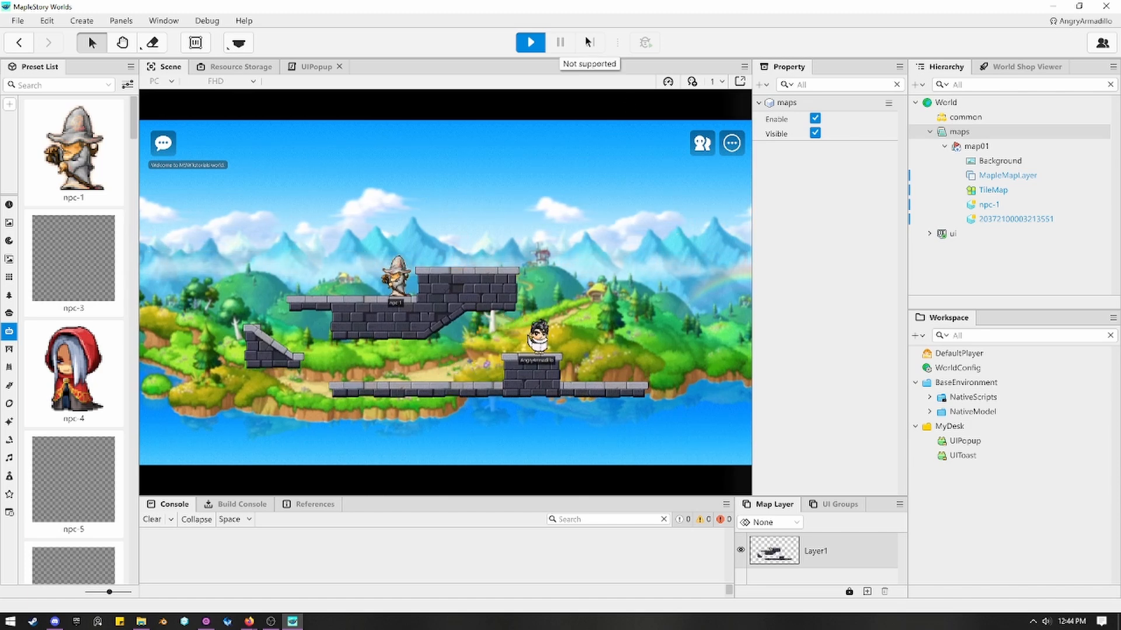
click(536, 42)
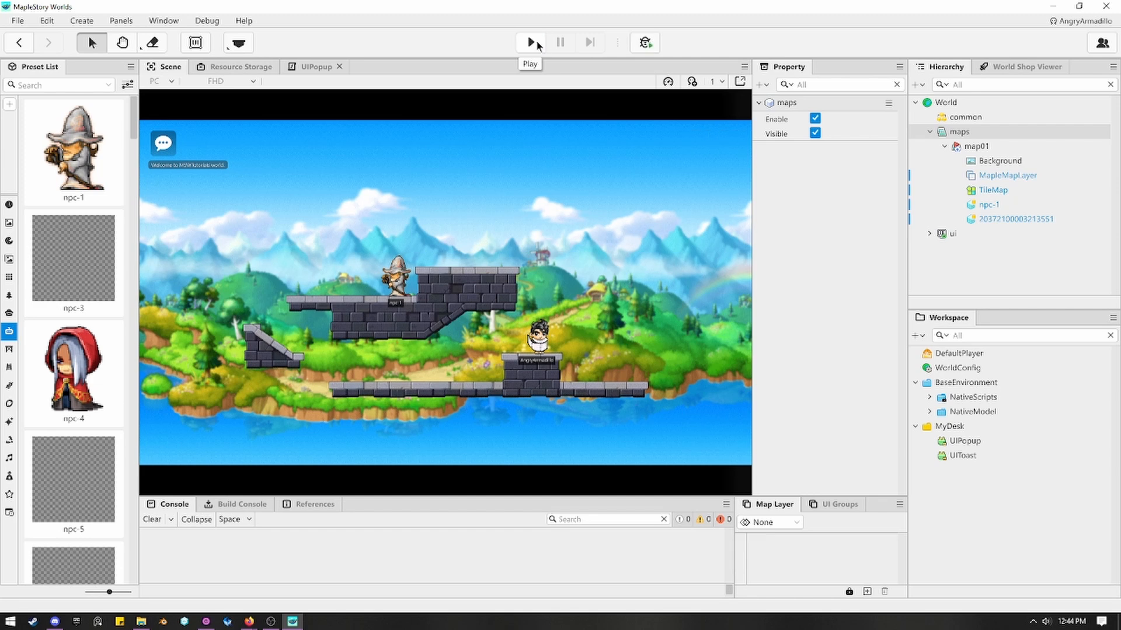